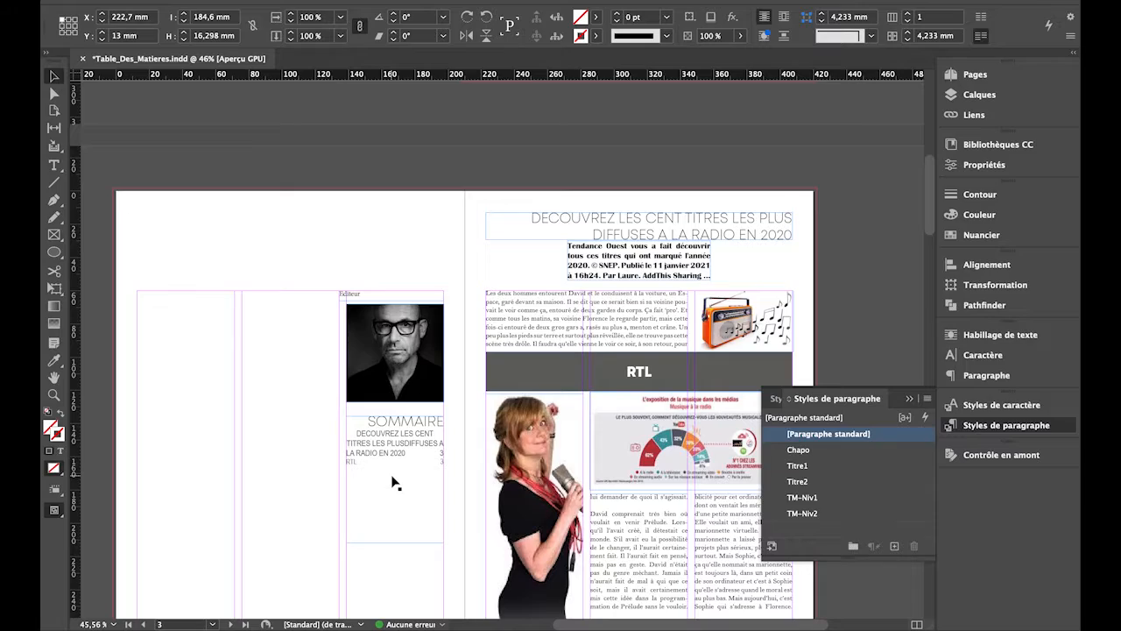
Step: Apply the Titre2 paragraph style to the France Inter heading frame on page 4
scroll(393, 482, "down", 10)
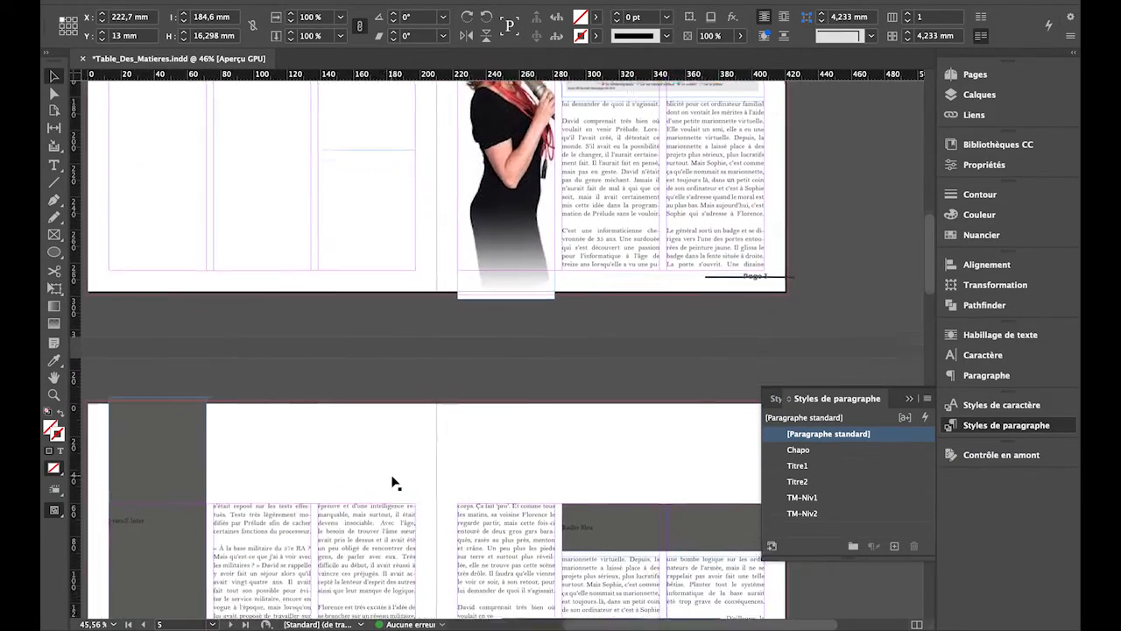
scroll(393, 482, "down", 3)
scroll(393, 483, "left", 3)
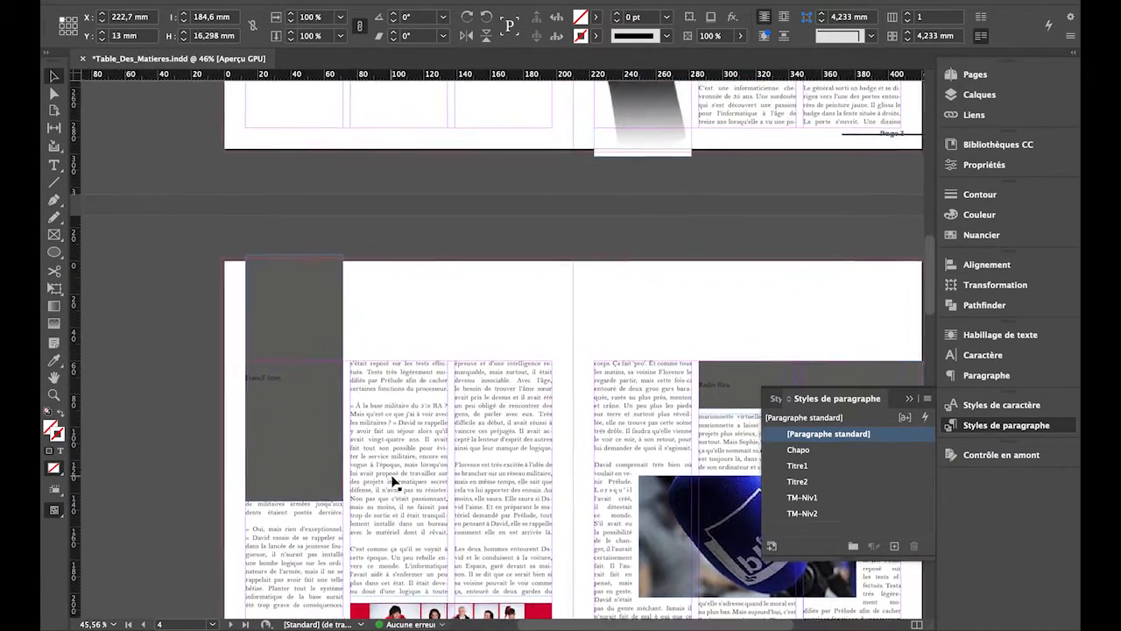
left_click(274, 399)
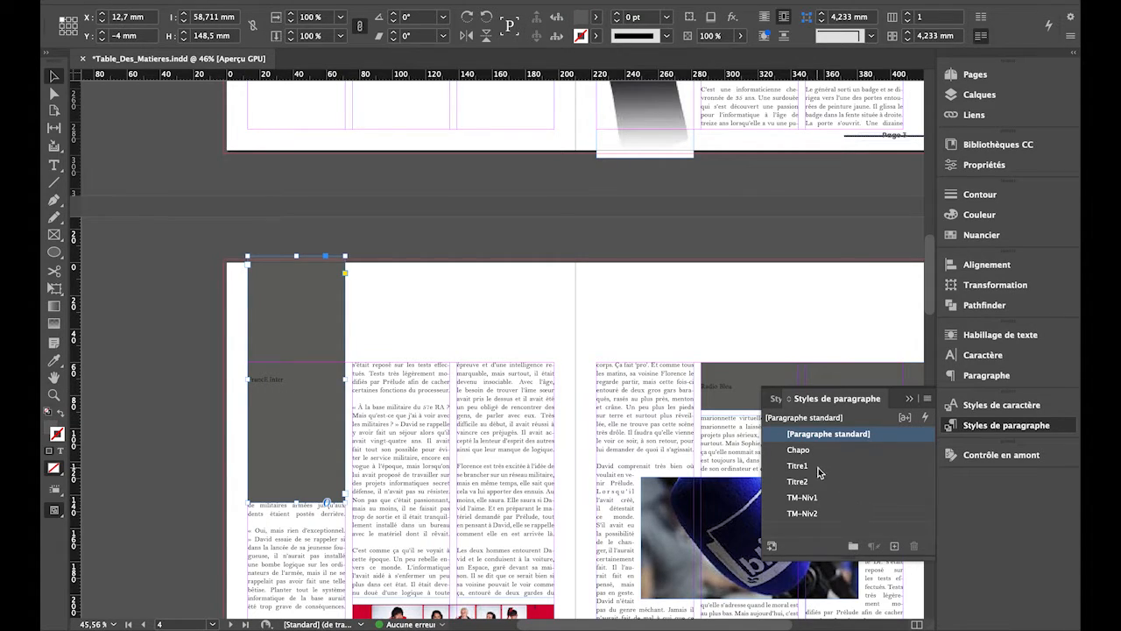
left_click(804, 482)
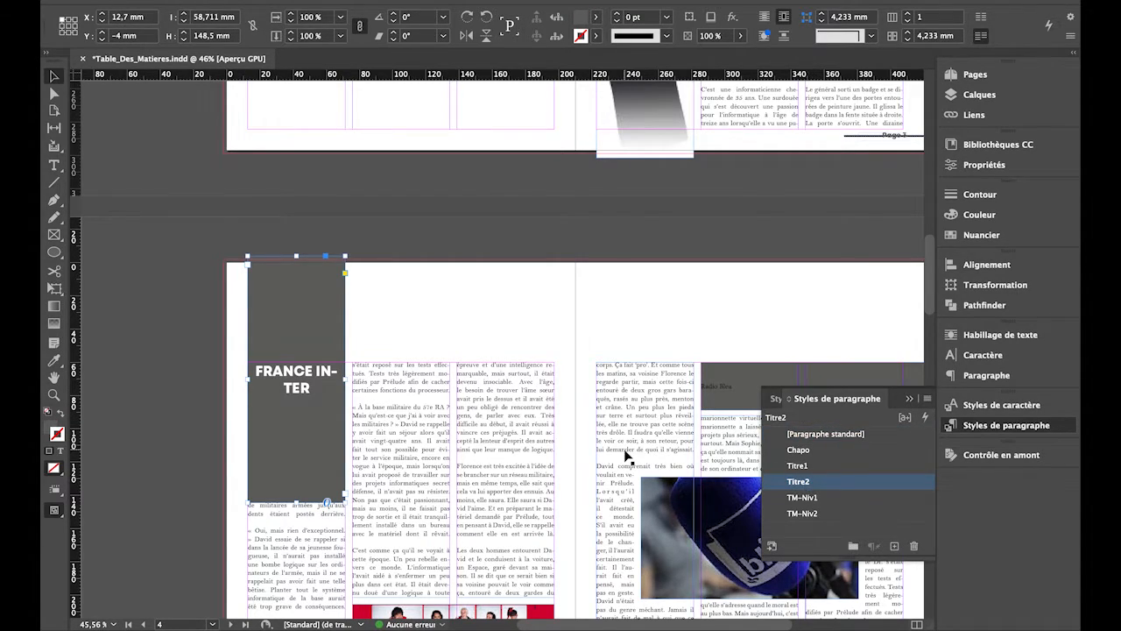
Step: Apply the Titre2 paragraph style to the Radio Bleu heading frame on page 5
scroll(625, 455, "right", 3)
scroll(625, 454, "up", 2)
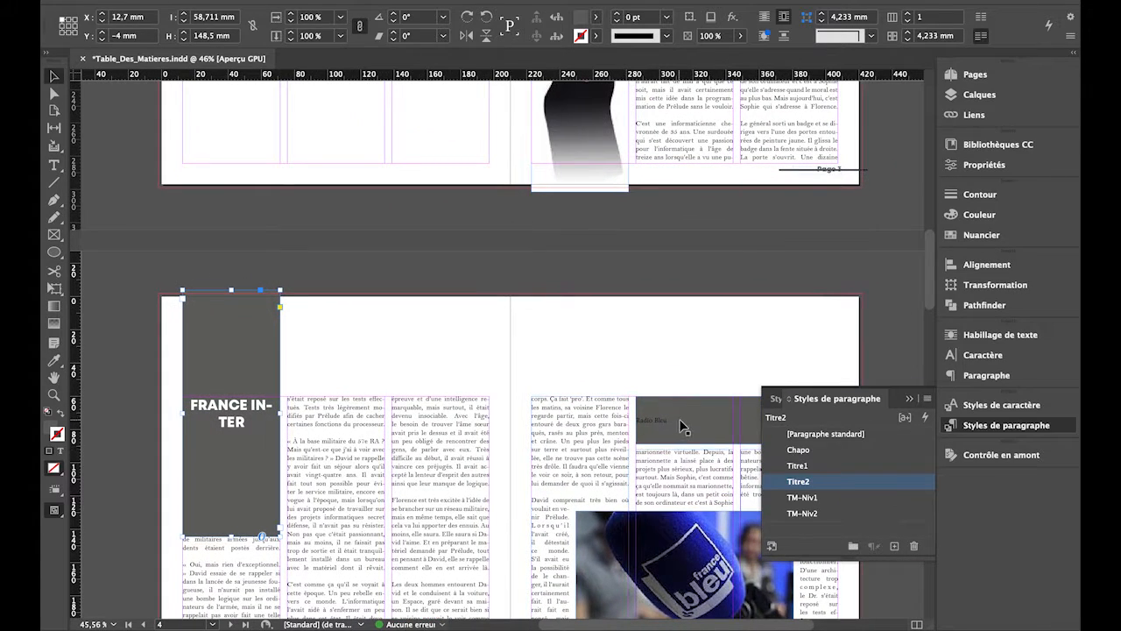
left_click(679, 419)
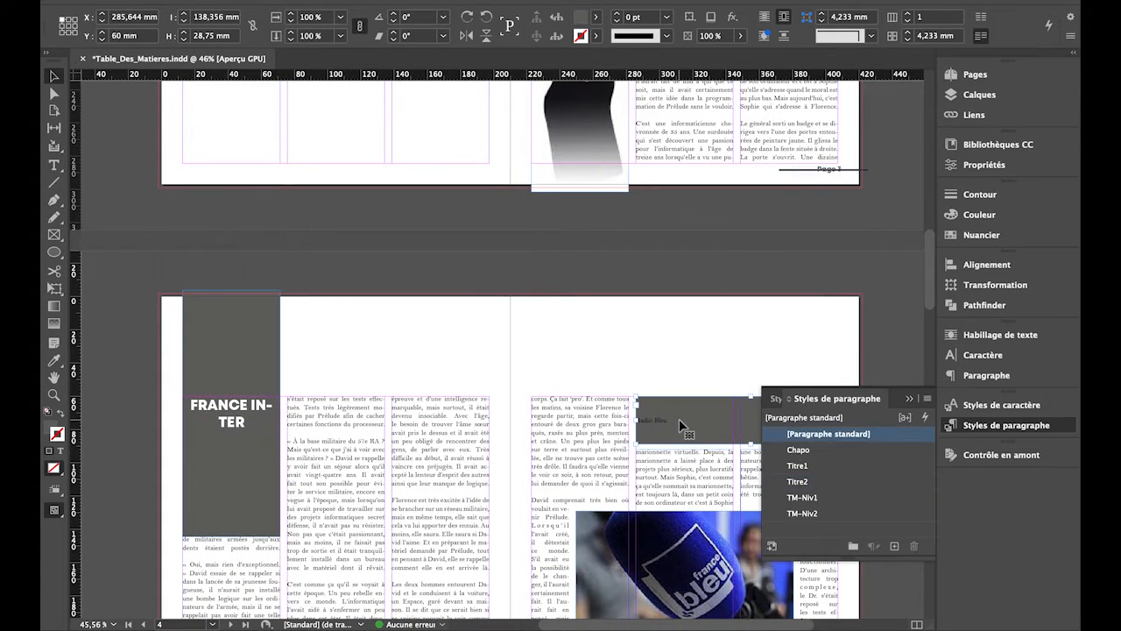
left_click(804, 482)
Step: On page 7, apply the Chapo style to the introductory paragraph and the Titre1 style to the article title above it
scroll(545, 410, "down", 5)
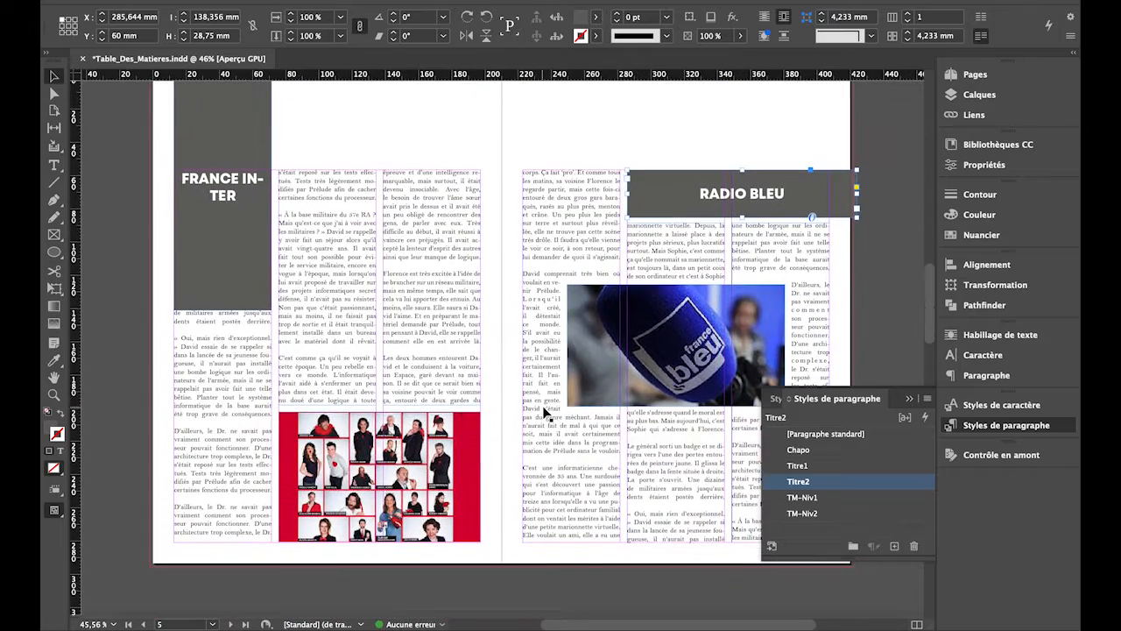
scroll(544, 411, "down", 7)
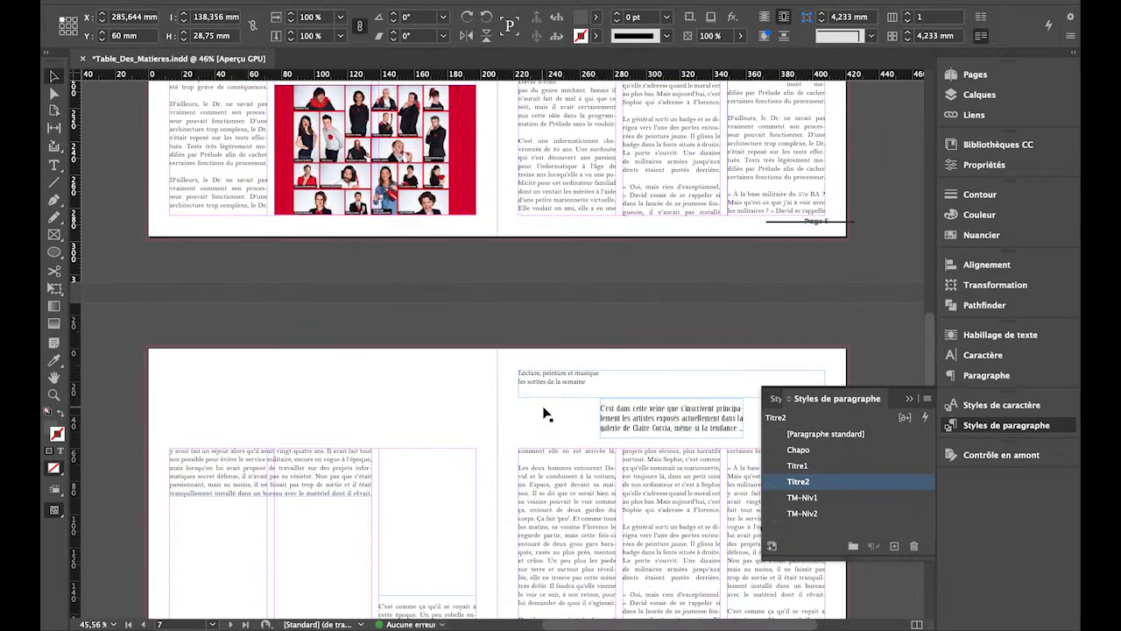
left_click(639, 427)
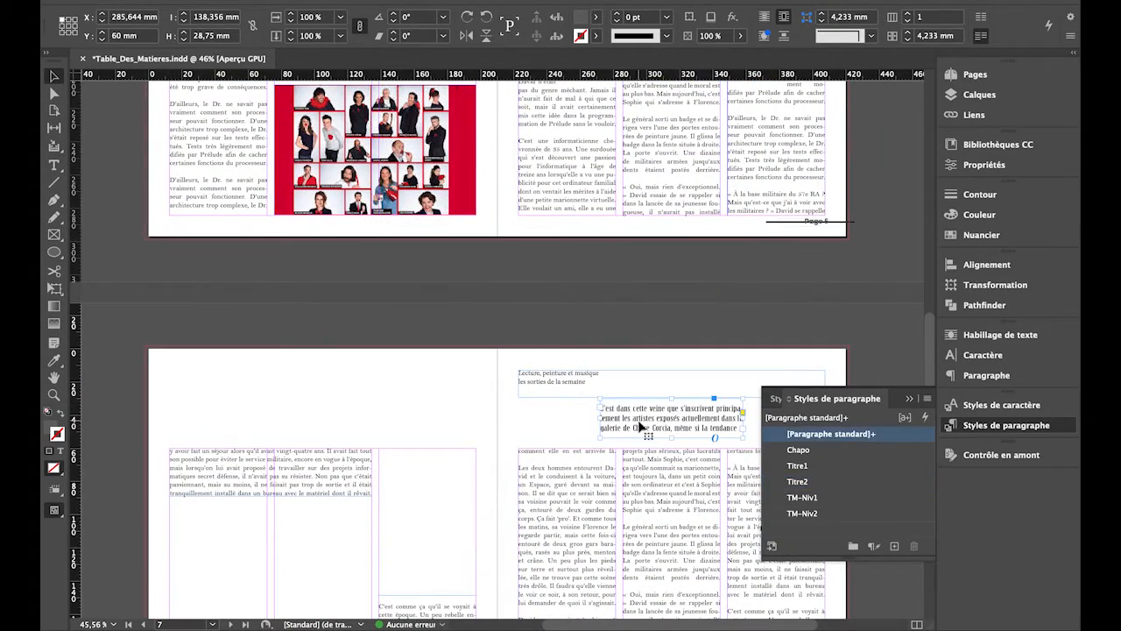
left_click(798, 450)
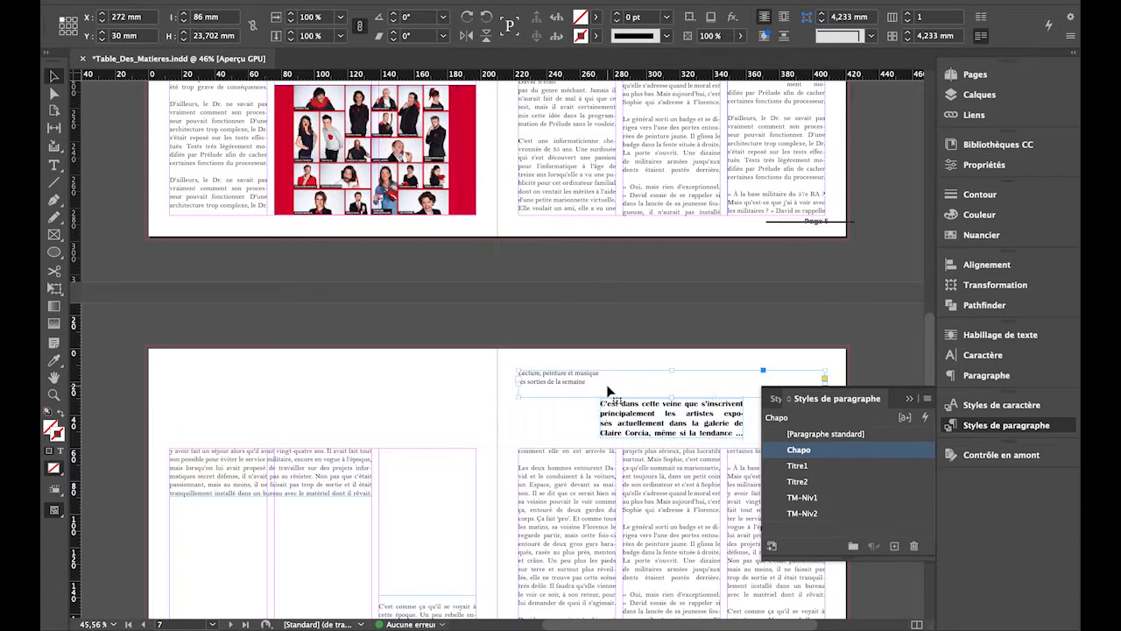
left_click(610, 392)
left_click(797, 465)
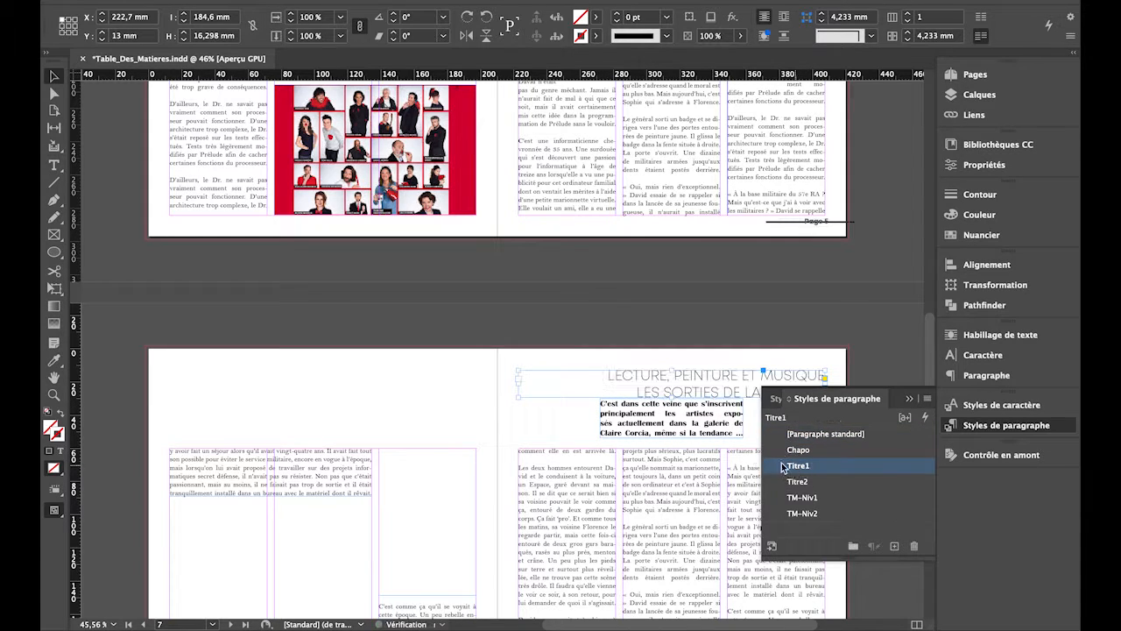
Step: Regenerate the Sommaire on page 2, replacing the existing table of contents and keeping Titre1 and Titre2 as the included styles
scroll(574, 427, "down", 10)
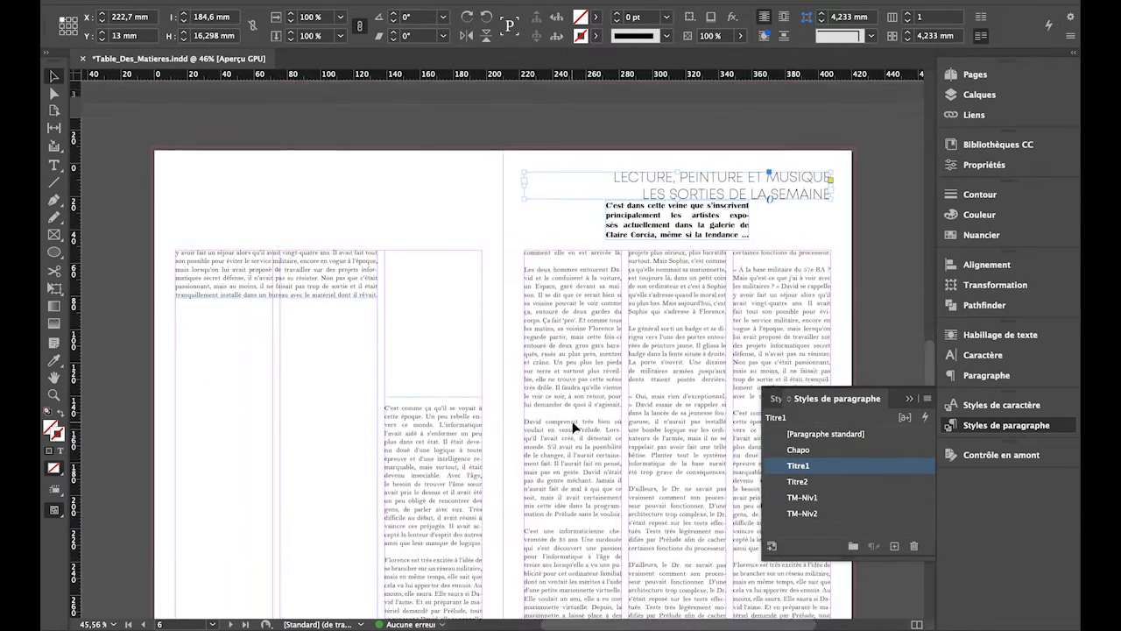
scroll(574, 428, "down", 10)
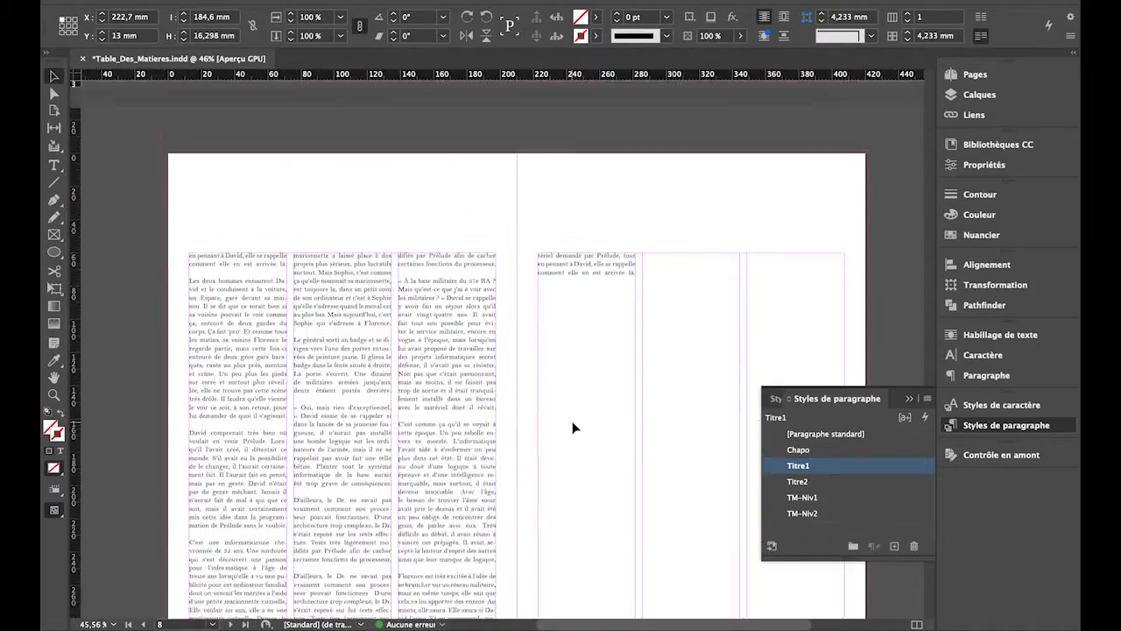
scroll(573, 427, "up", 10)
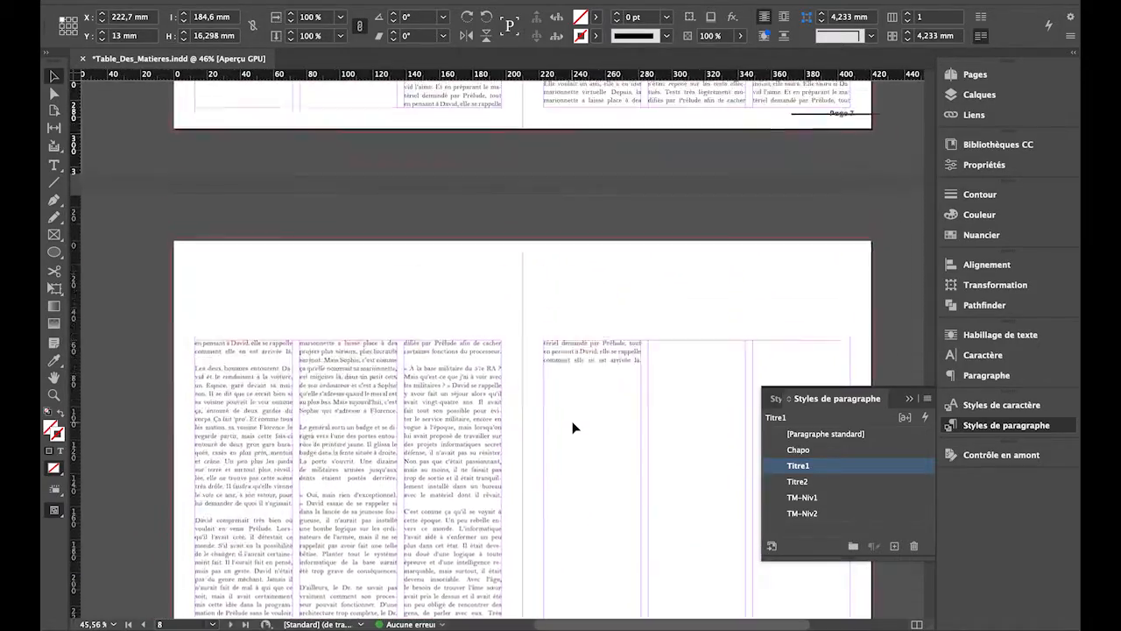
scroll(573, 428, "up", 10)
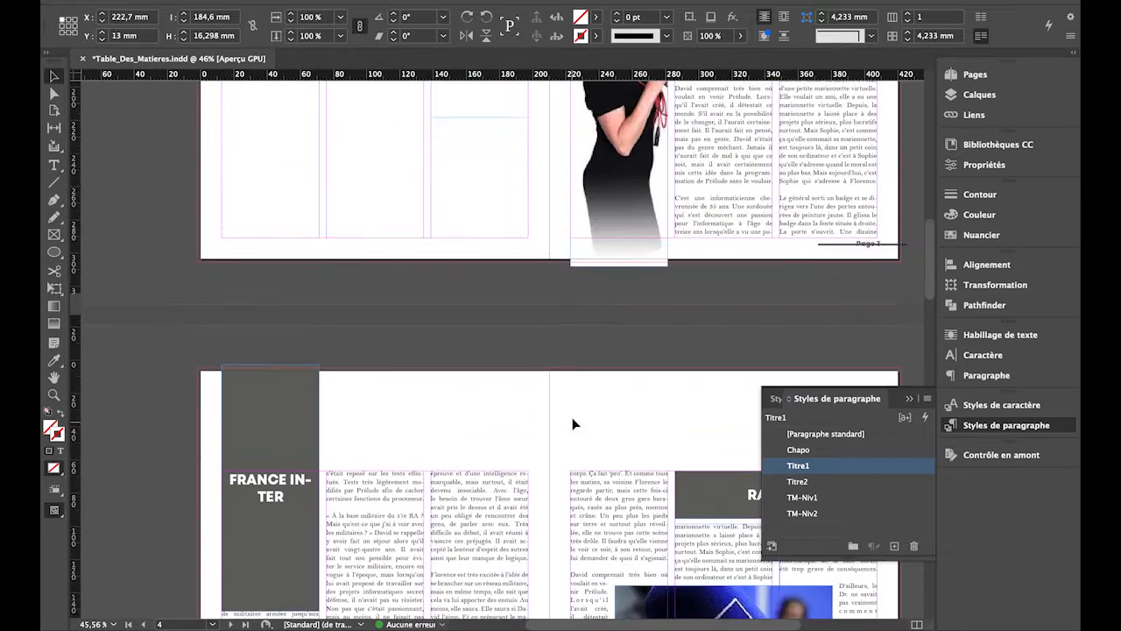
scroll(534, 215, "up", 10)
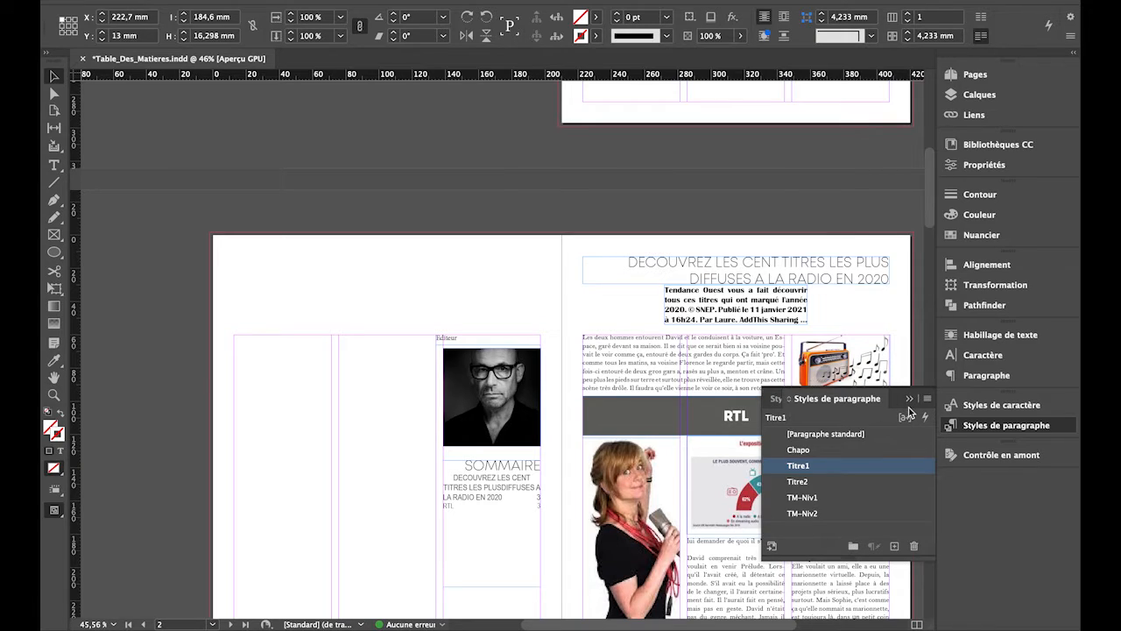
left_click(510, 481)
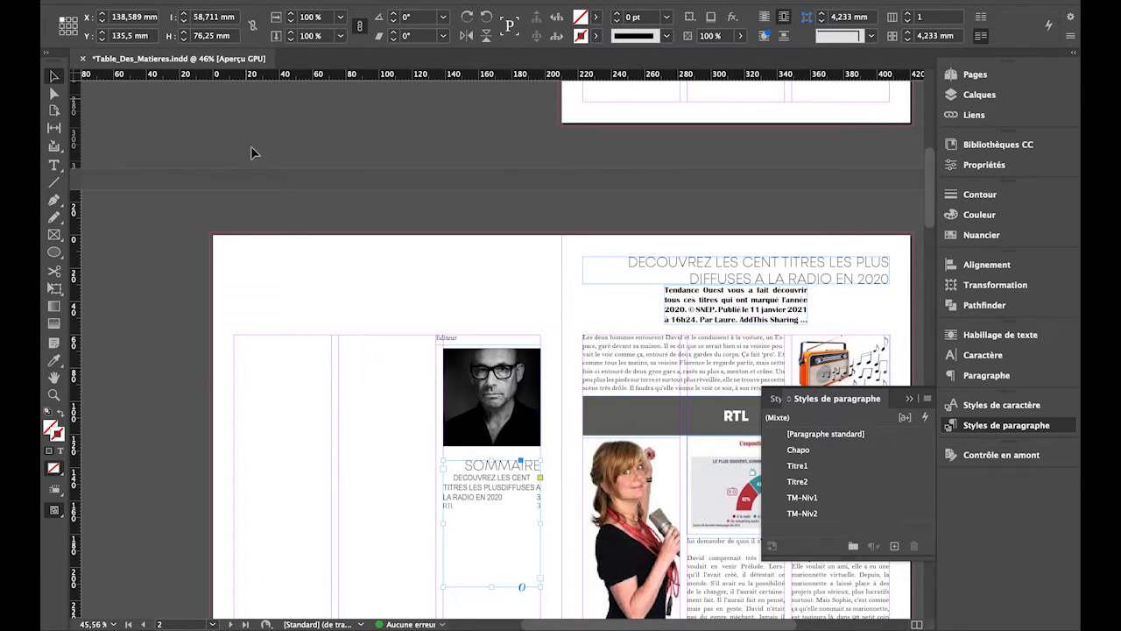
left_click(266, 210)
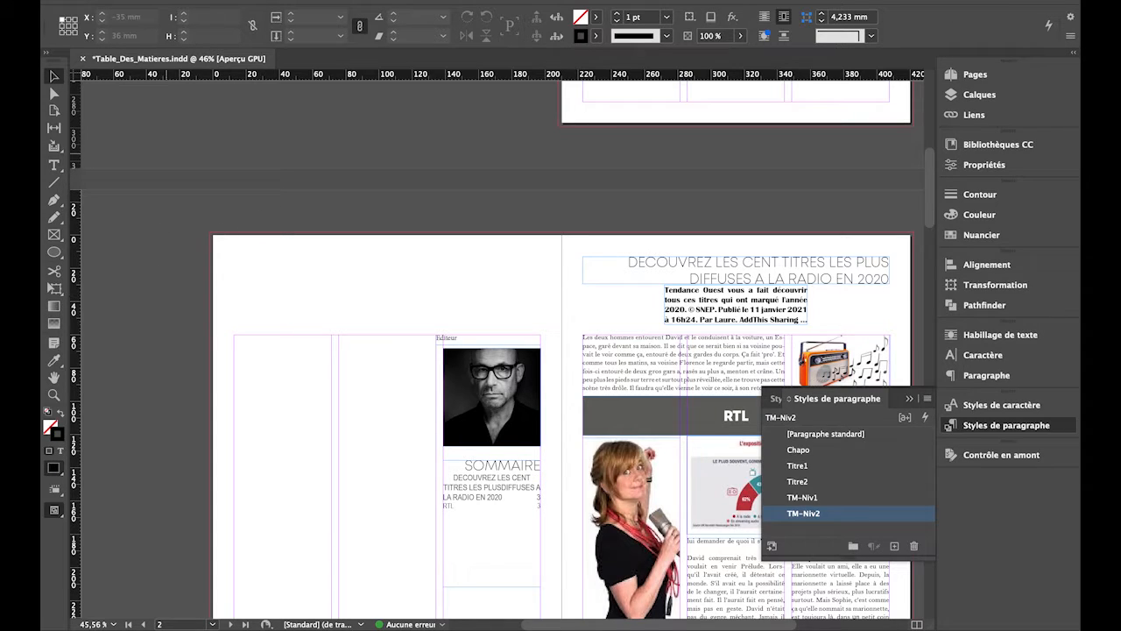
left_click(230, 0)
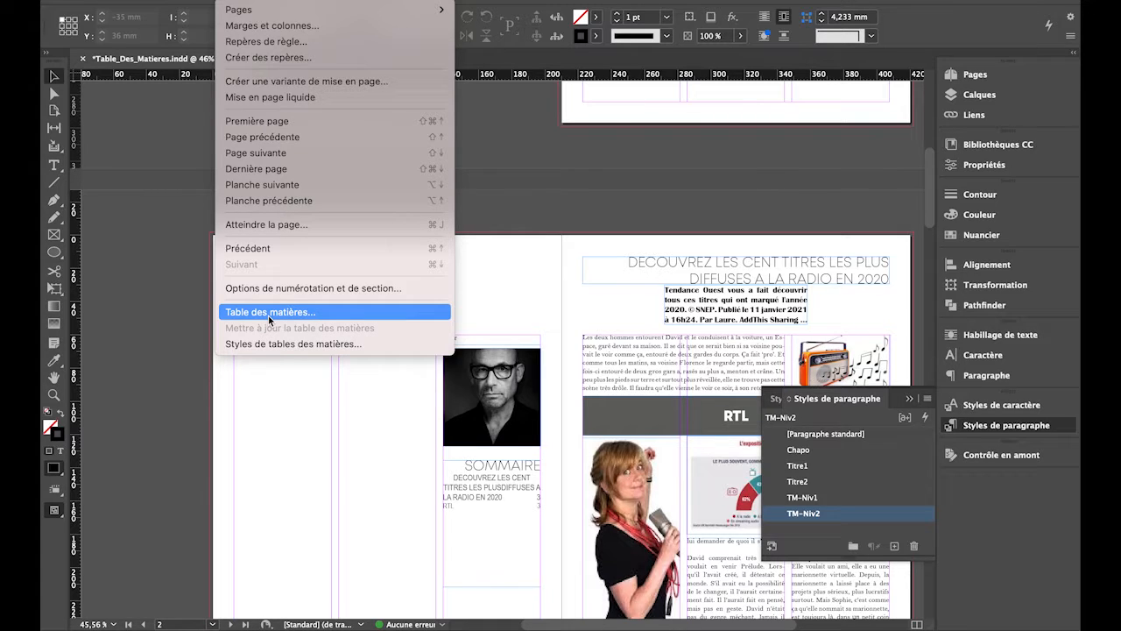
left_click(269, 315)
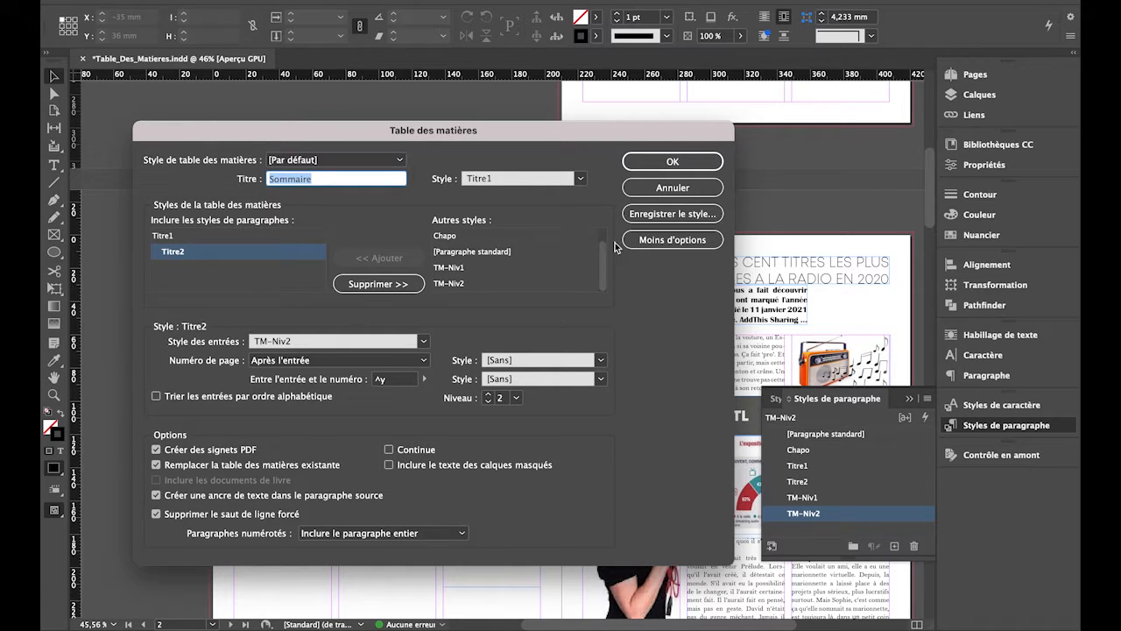
left_click(664, 165)
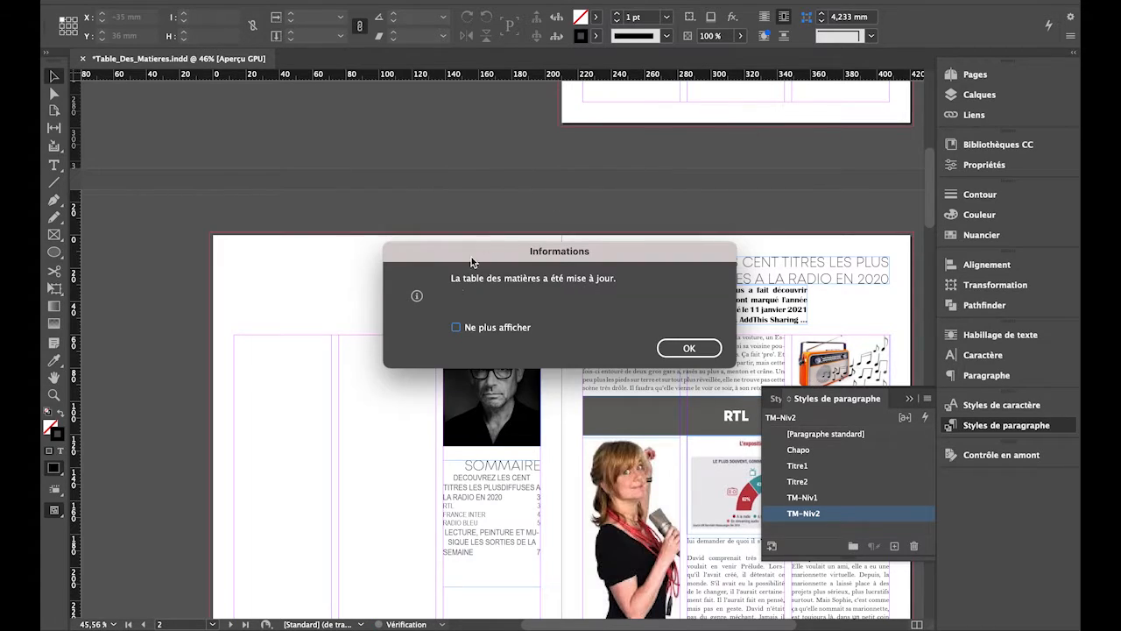
left_click(692, 350)
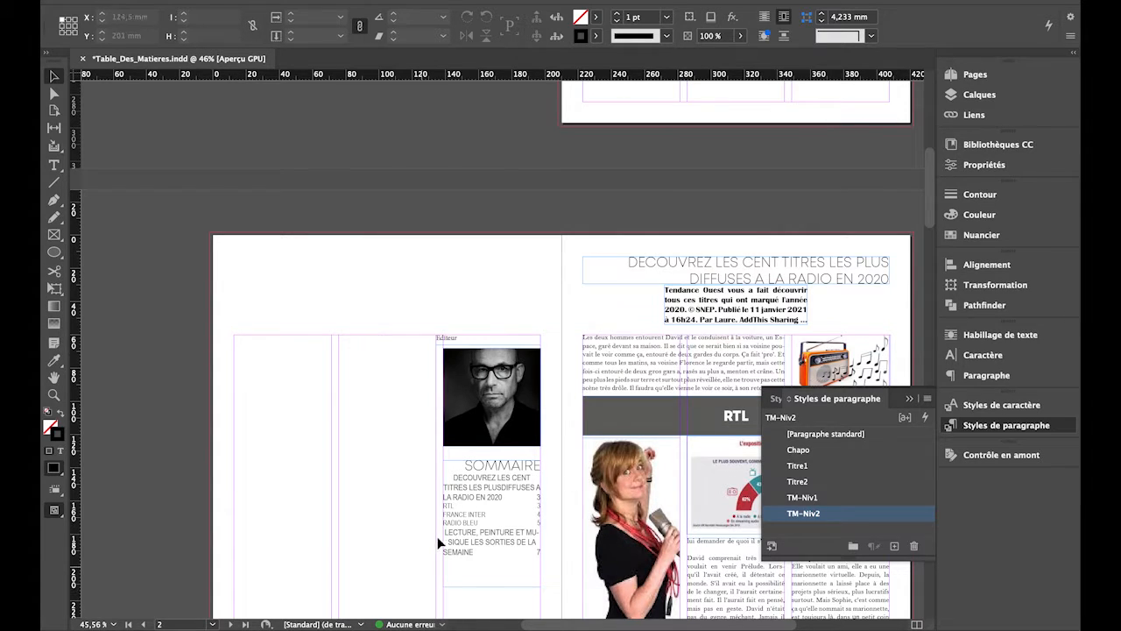
Step: Examine the entries and page numbers of the regenerated Sommaire up close
scroll(467, 474, "up", 5)
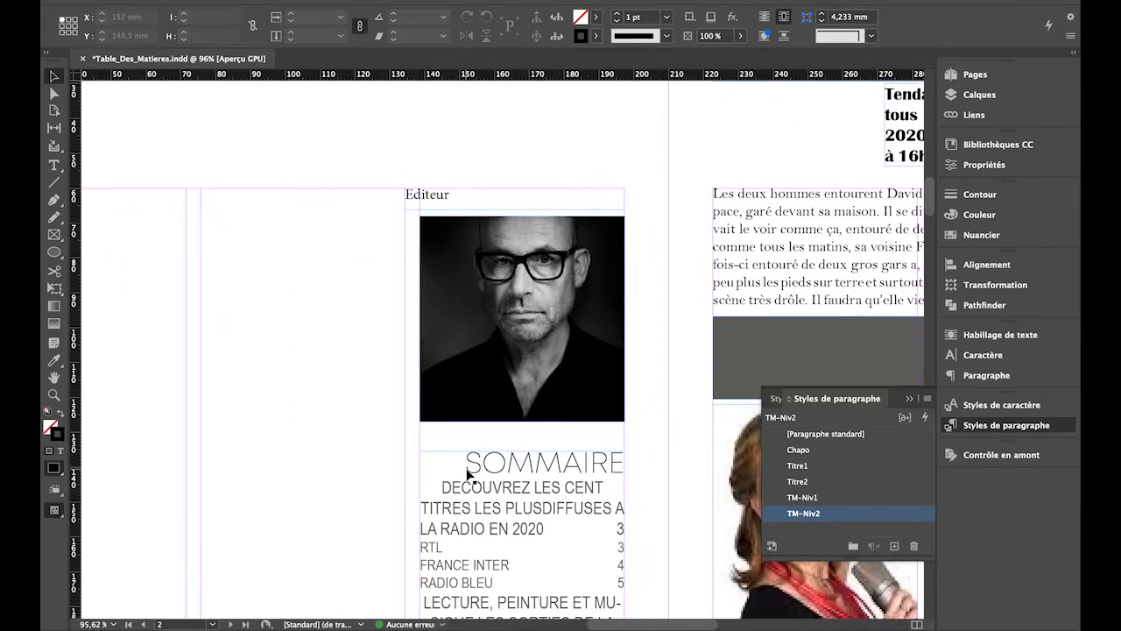
scroll(467, 474, "down", 5)
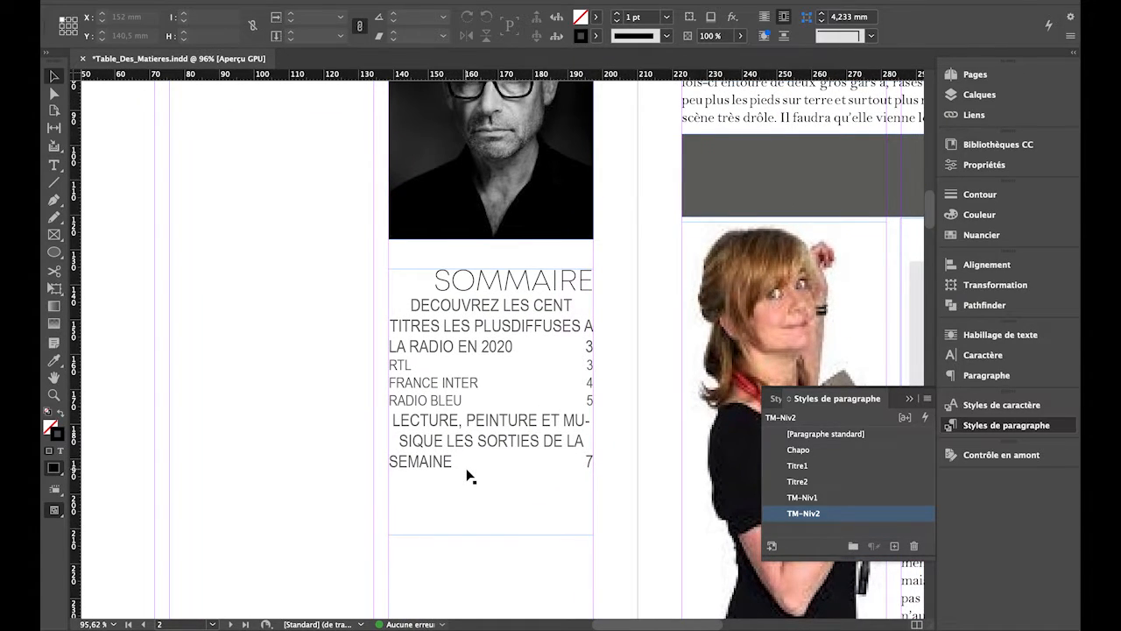
left_click(435, 325)
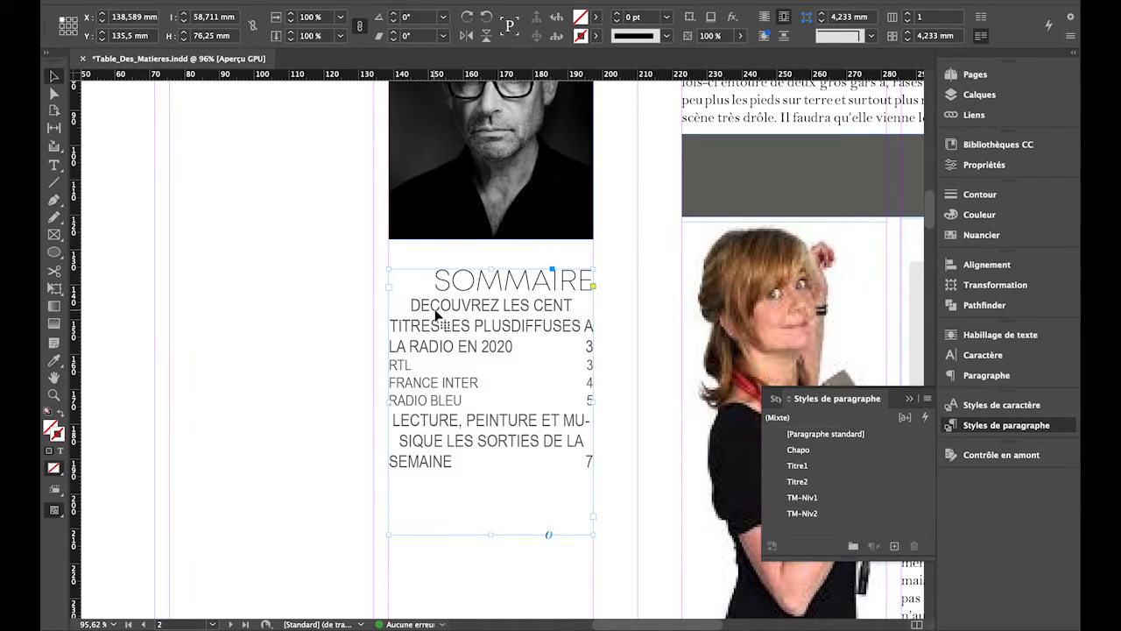
left_click(324, 304)
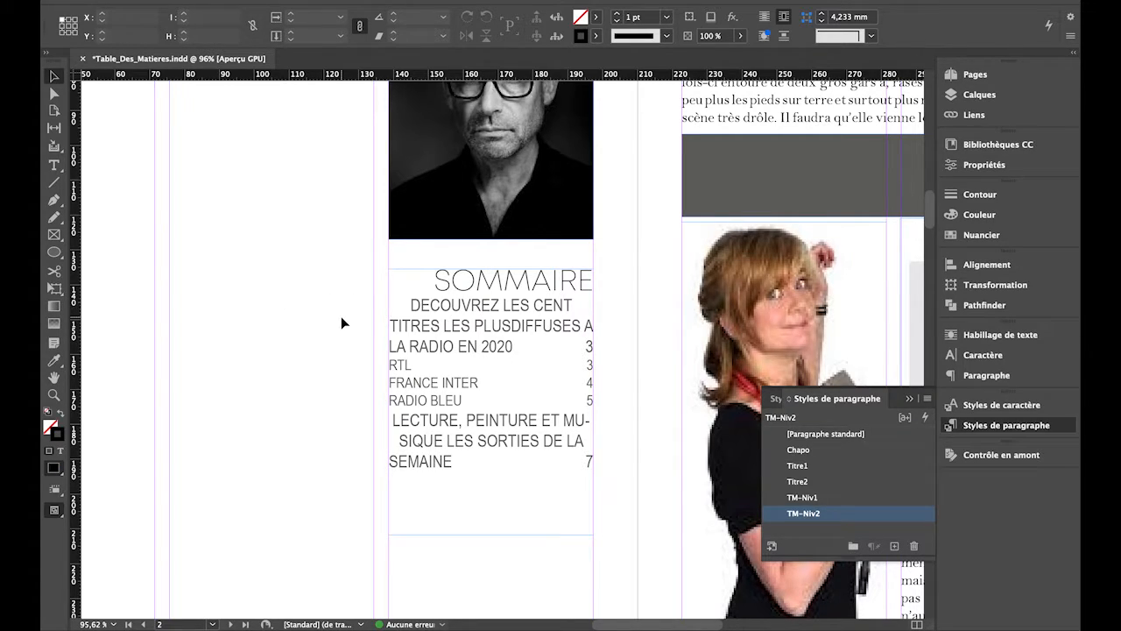
left_click(793, 498)
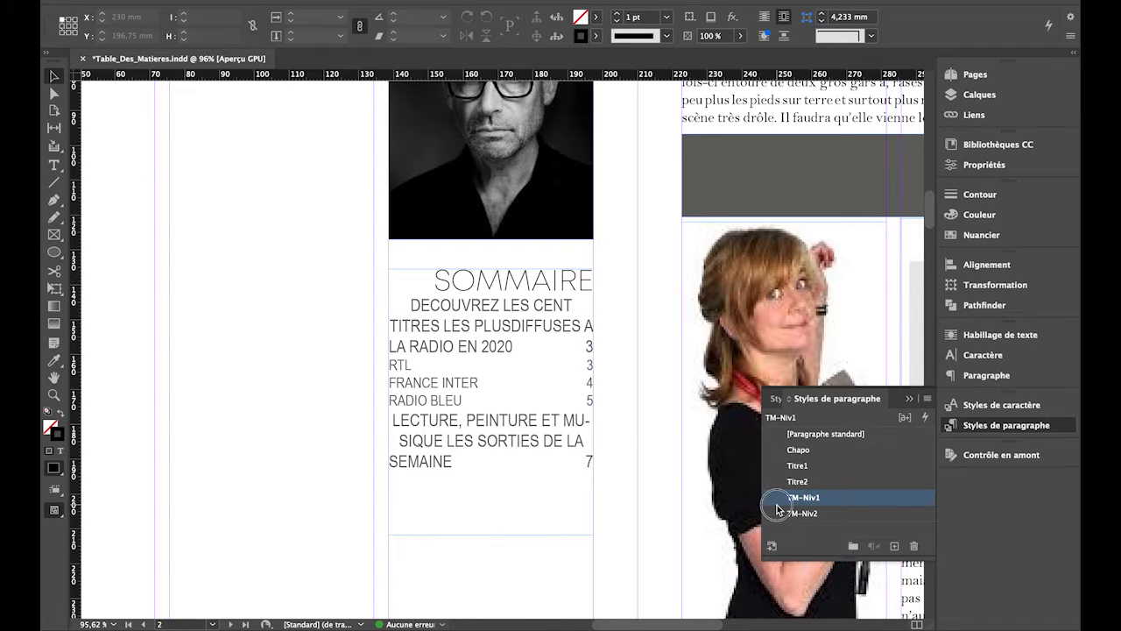
double_click(777, 503)
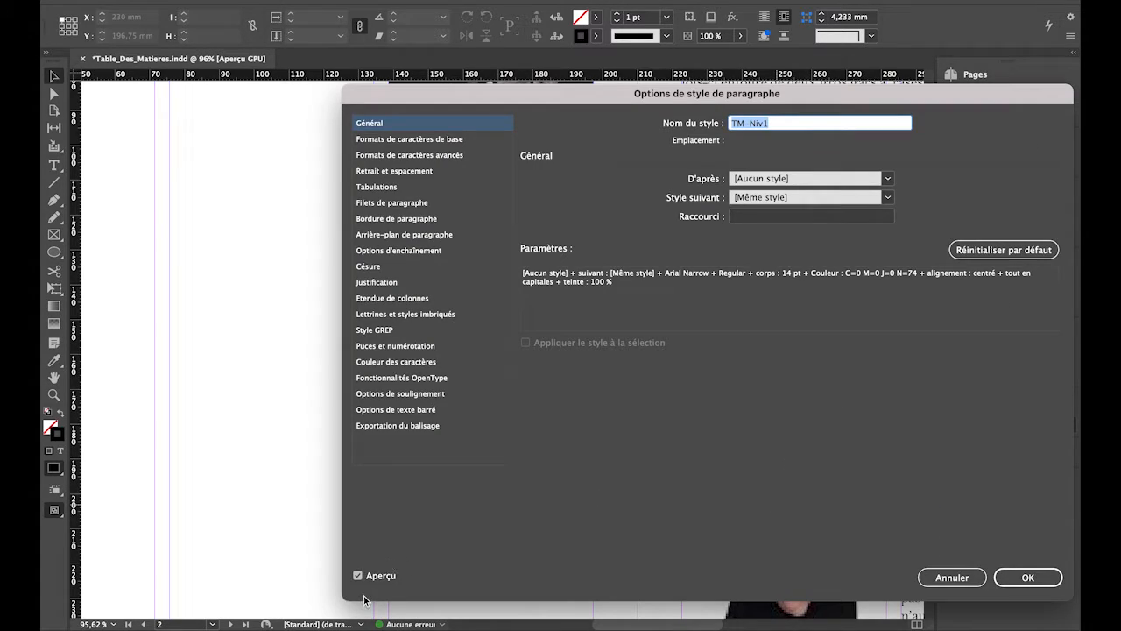
left_click(952, 578)
Step: Reduce the horizontal scale of the TM-Niv1 paragraph style to 77 %, keeping the Sommaire in view for preview
scroll(571, 533, "right", 5)
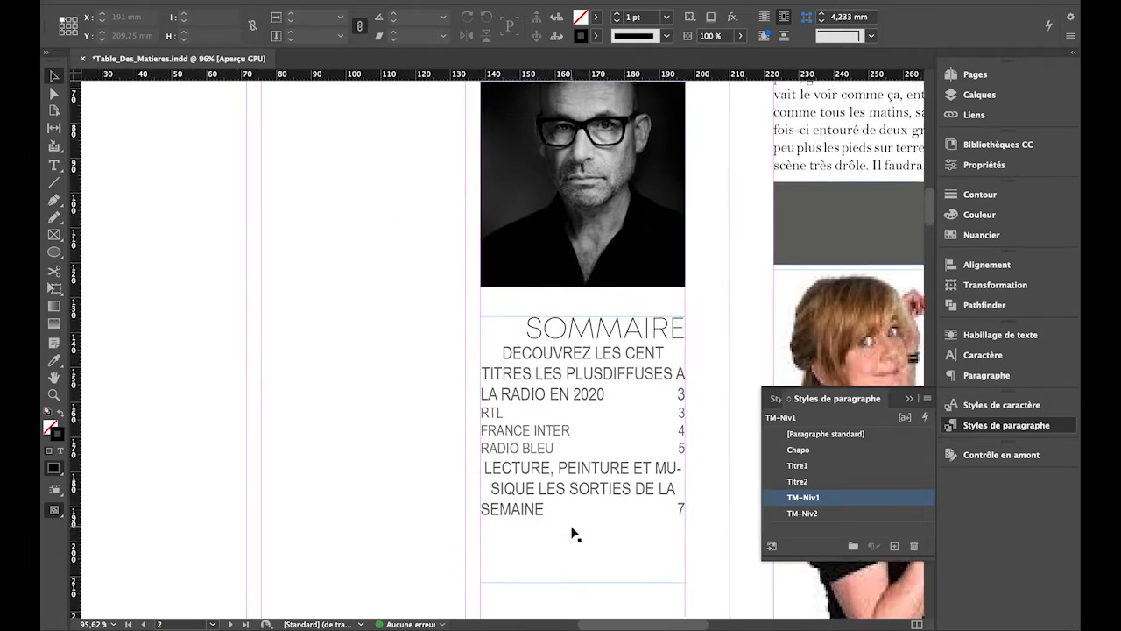
scroll(571, 532, "right", 1)
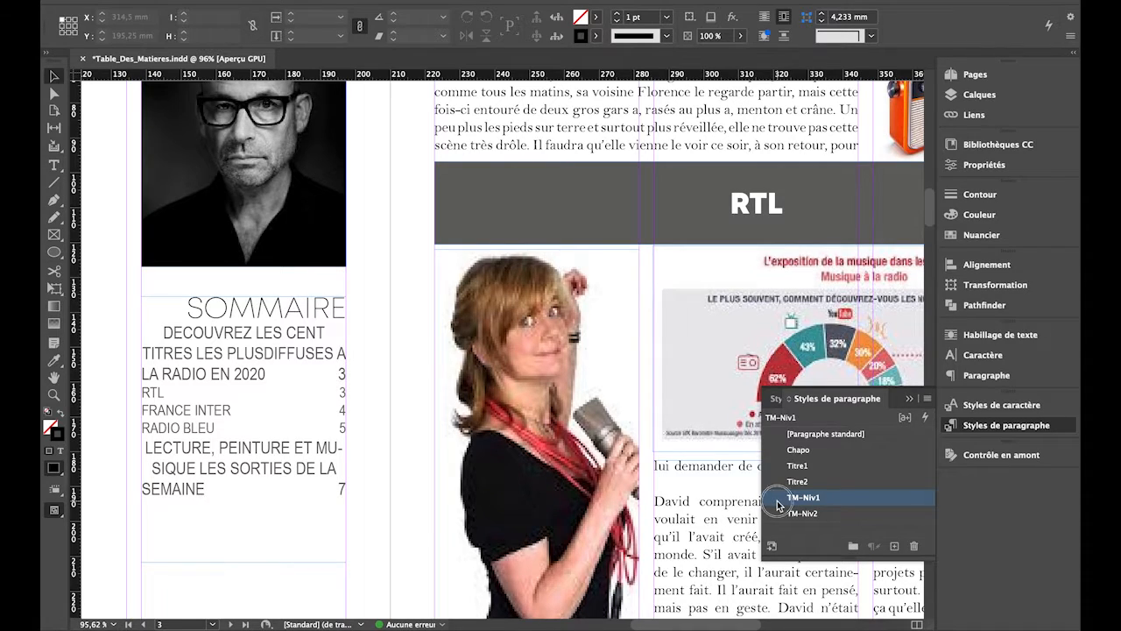
double_click(802, 496)
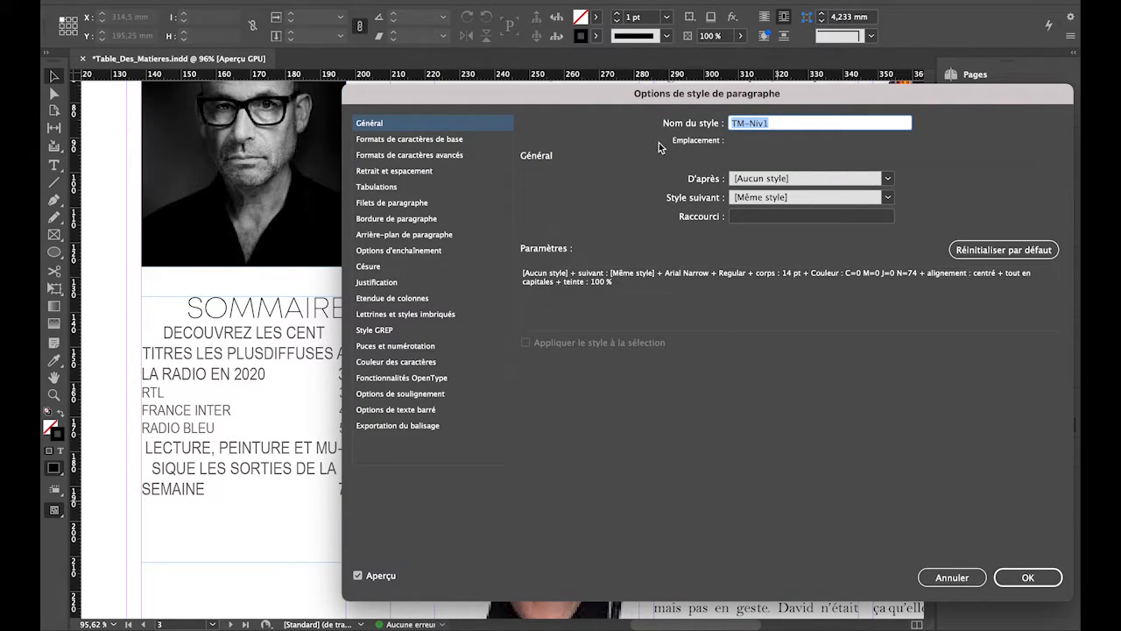
left_click_drag(687, 93, 706, 50)
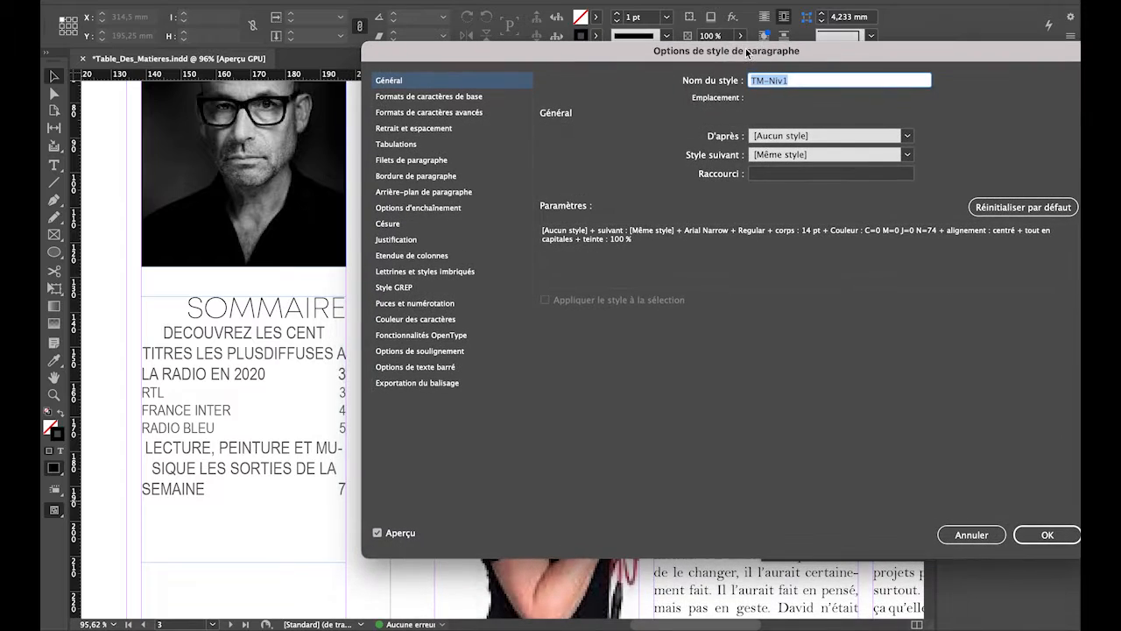
left_click(484, 97)
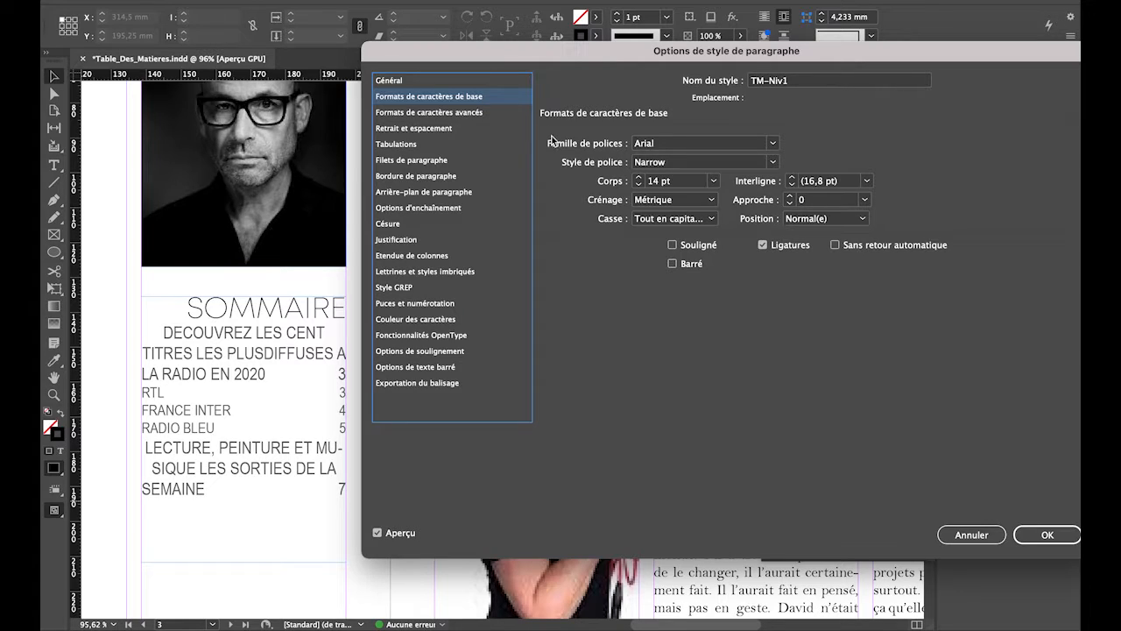
left_click(452, 118)
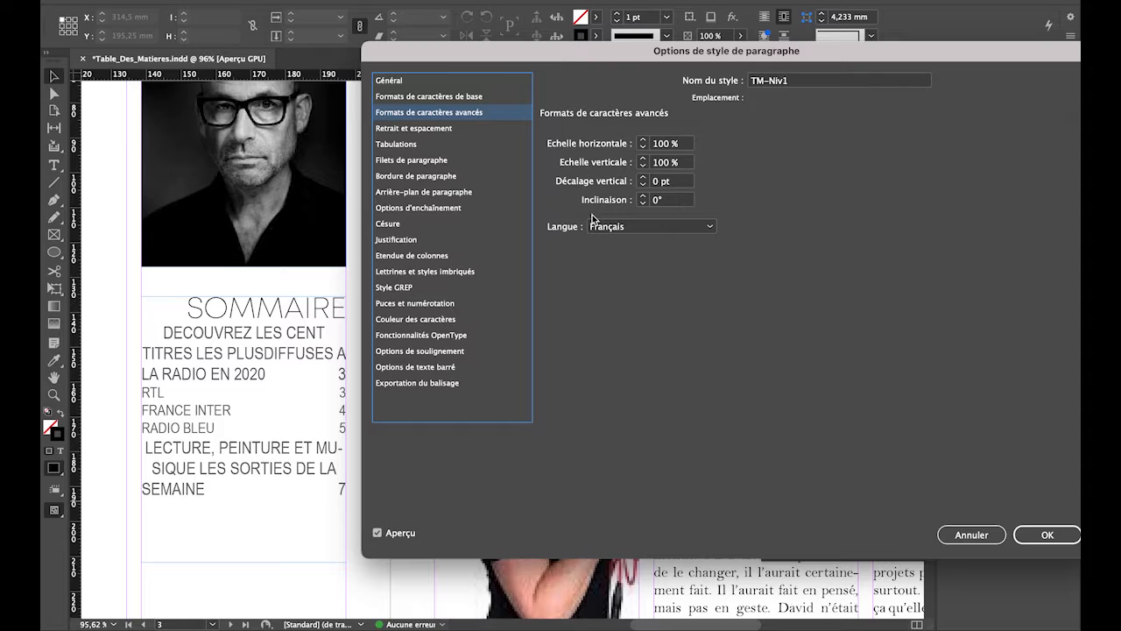
left_click(642, 146)
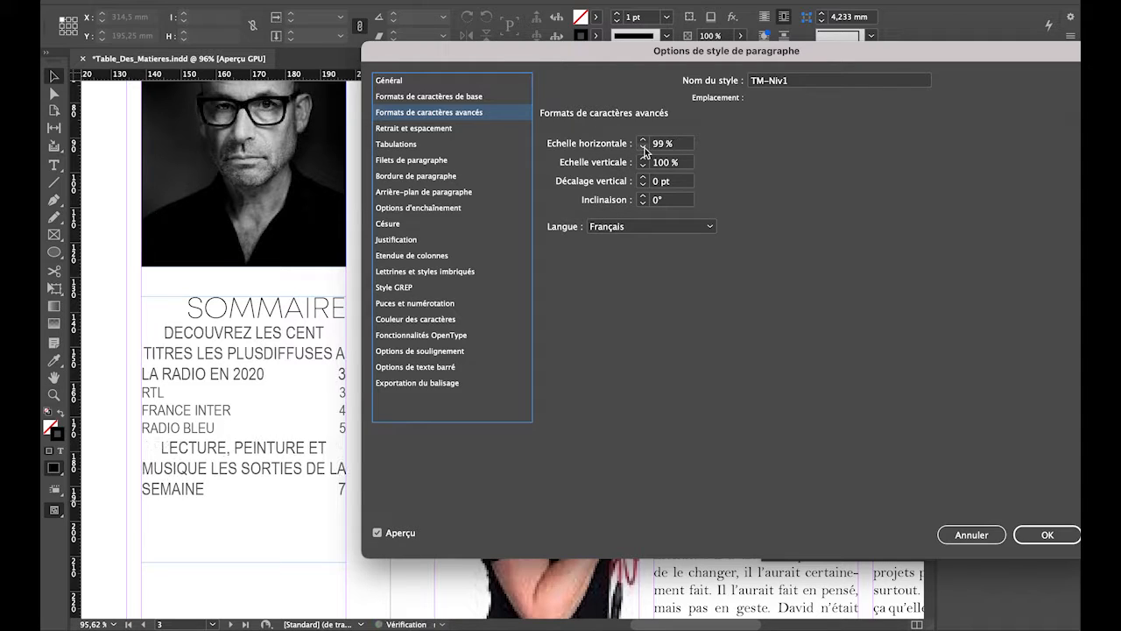
left_click(643, 148)
left_click(642, 148)
left_click(643, 148)
left_click(643, 148)
left_click(643, 148)
left_click(643, 148)
left_click(643, 148)
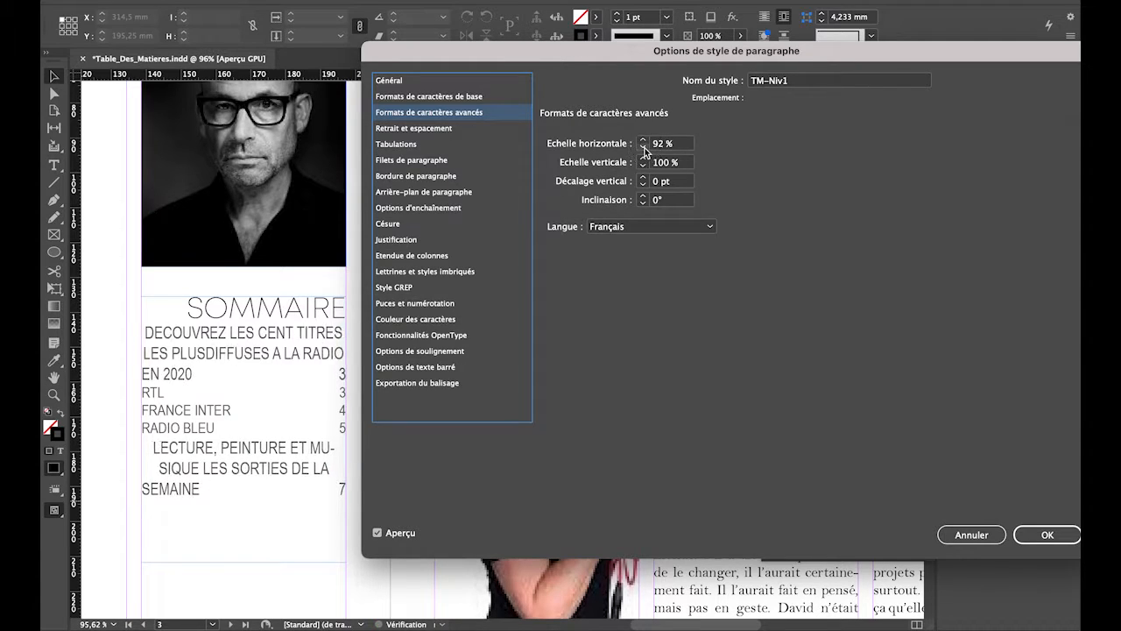
left_click(643, 148)
left_click(643, 148)
left_click(643, 148)
left_click(643, 148)
left_click(643, 148)
left_click(643, 148)
left_click(643, 148)
left_click(642, 148)
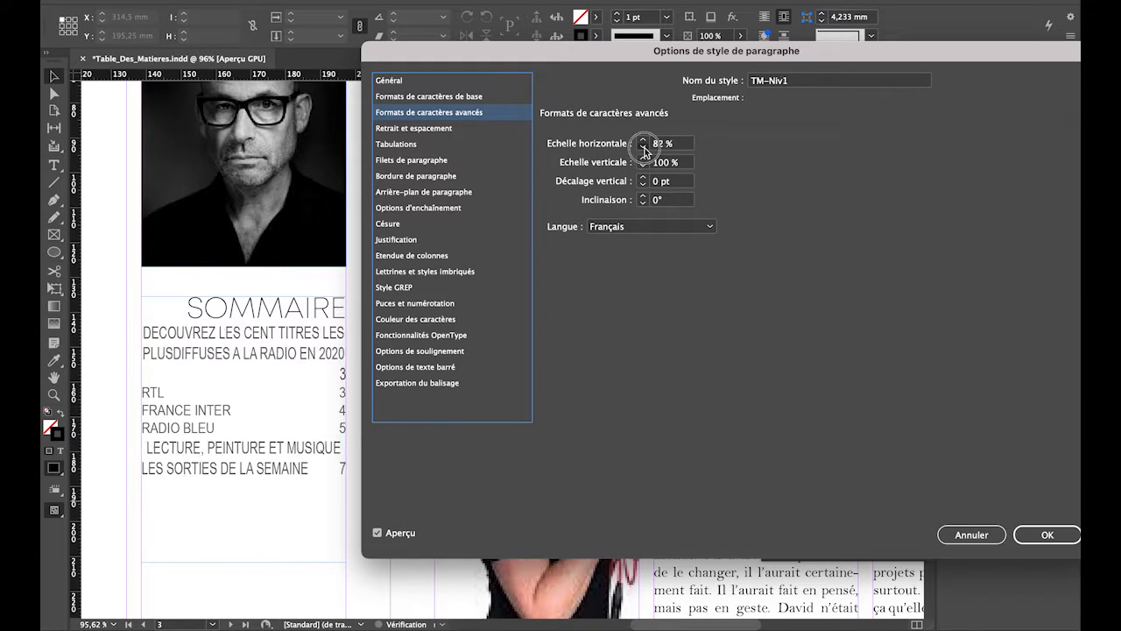
left_click(642, 148)
left_click(643, 148)
left_click(643, 148)
left_click(643, 148)
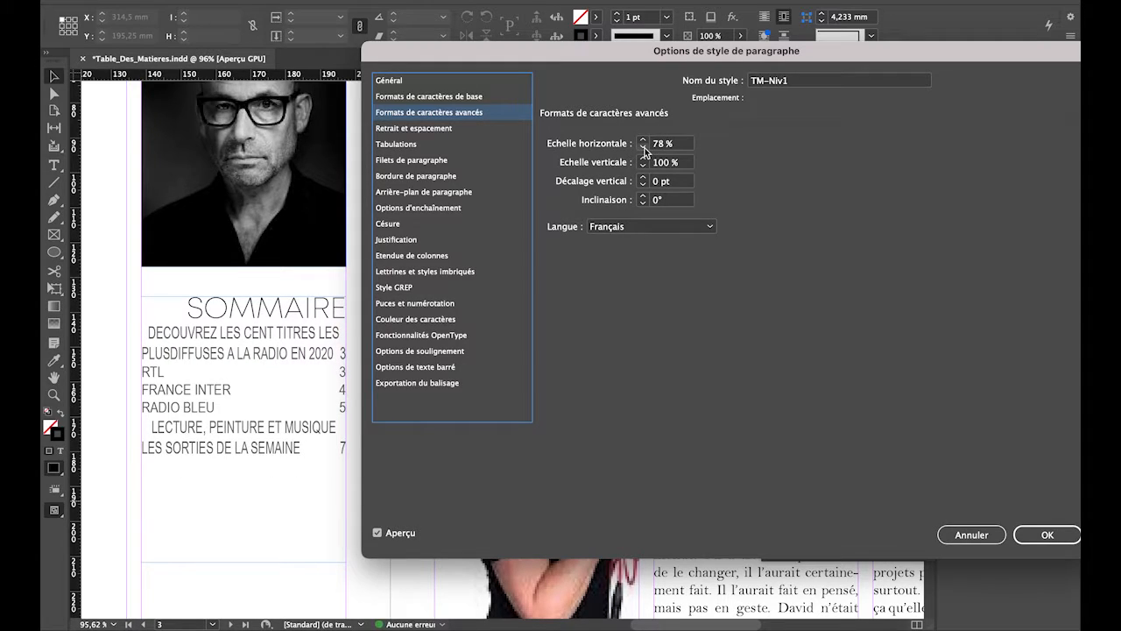
left_click(643, 148)
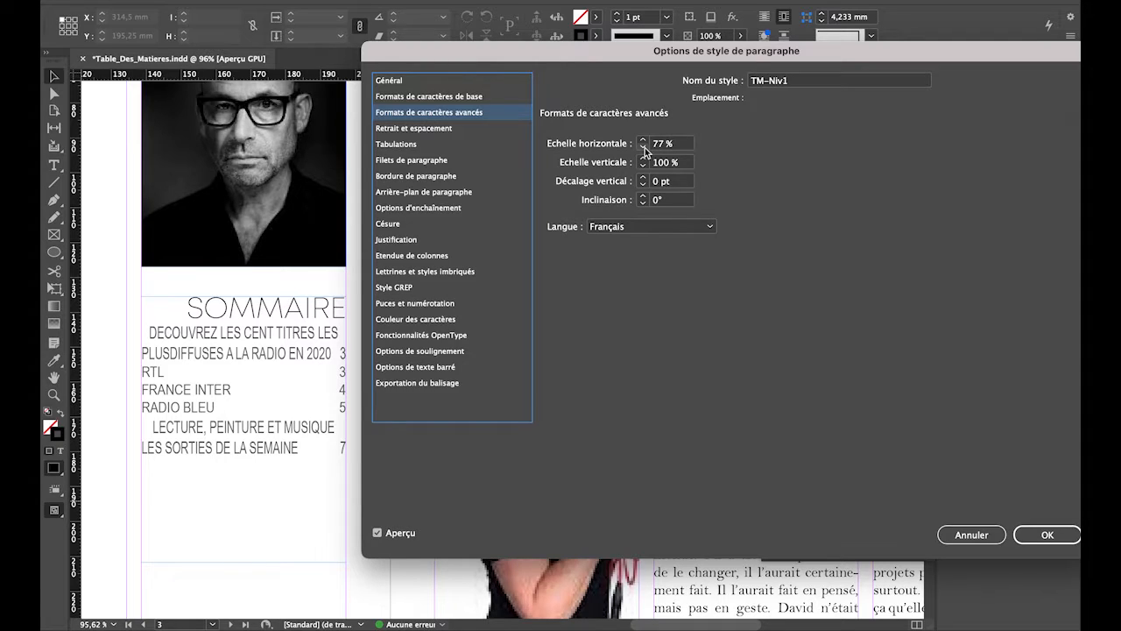
Step: Change the TM-Niv1 style's paragraph alignment to Aligner à gauche
left_click(440, 129)
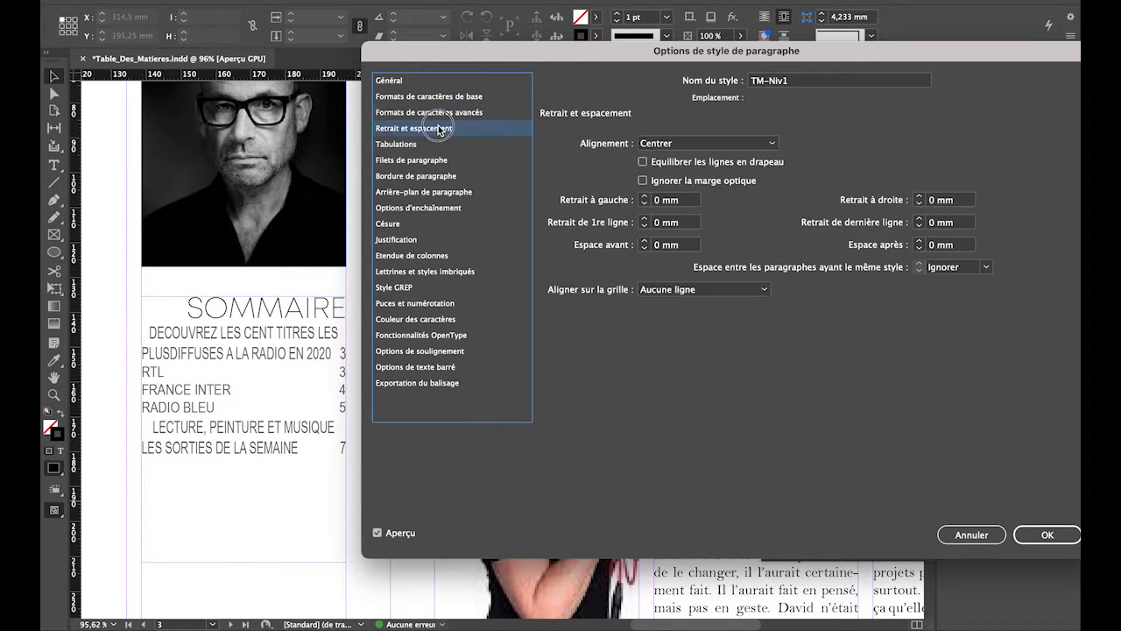
left_click(668, 147)
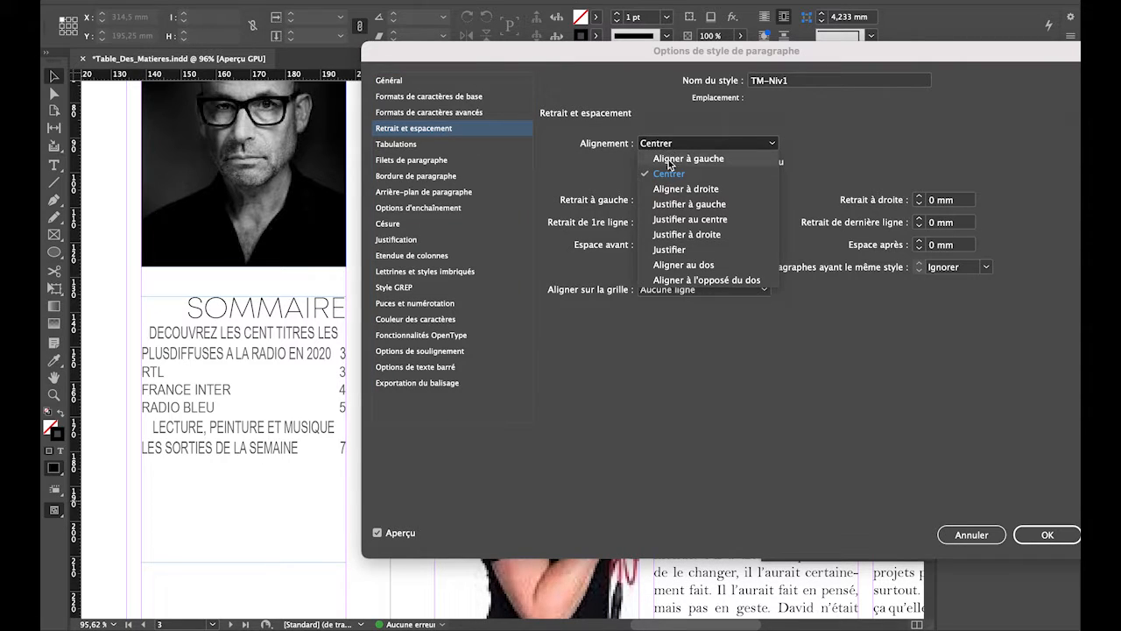
left_click(668, 159)
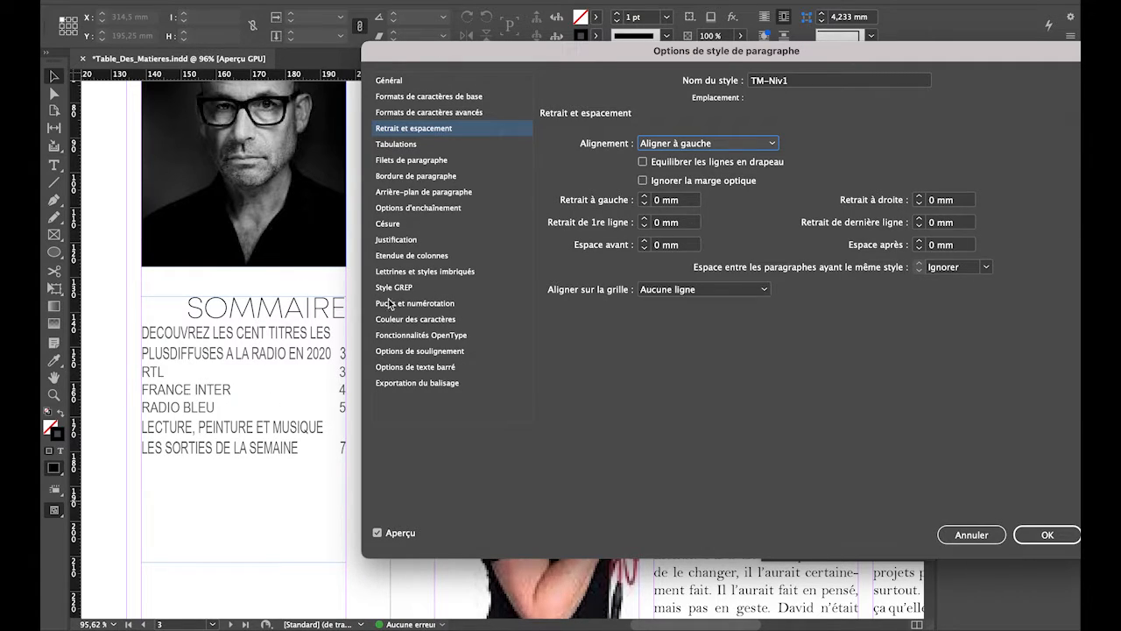
Step: Set the TM-Niv1 style's paragraph spacing to 6 mm before and 2 mm after
left_click(688, 246)
left_click_drag(687, 246, 646, 246)
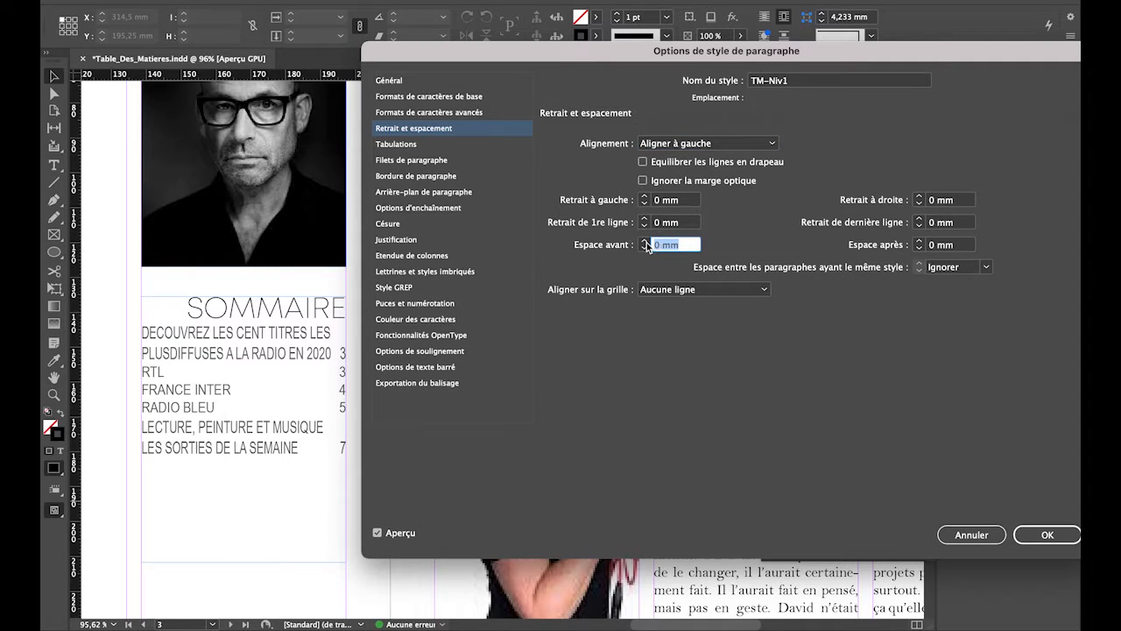
type("6")
key("Tab")
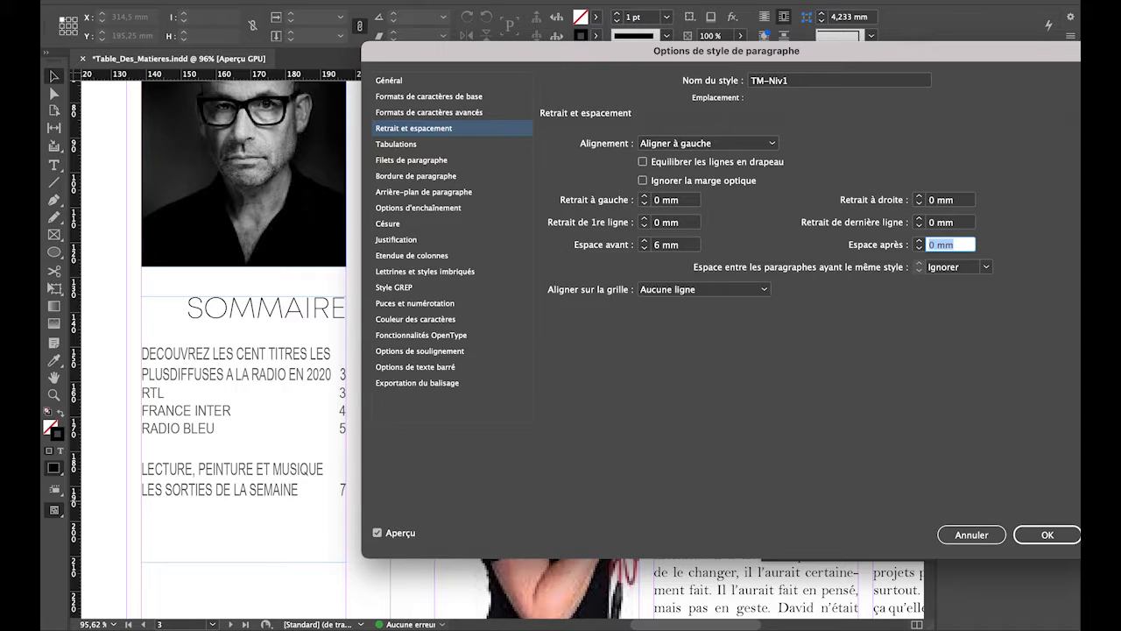
type("3")
key("Tab")
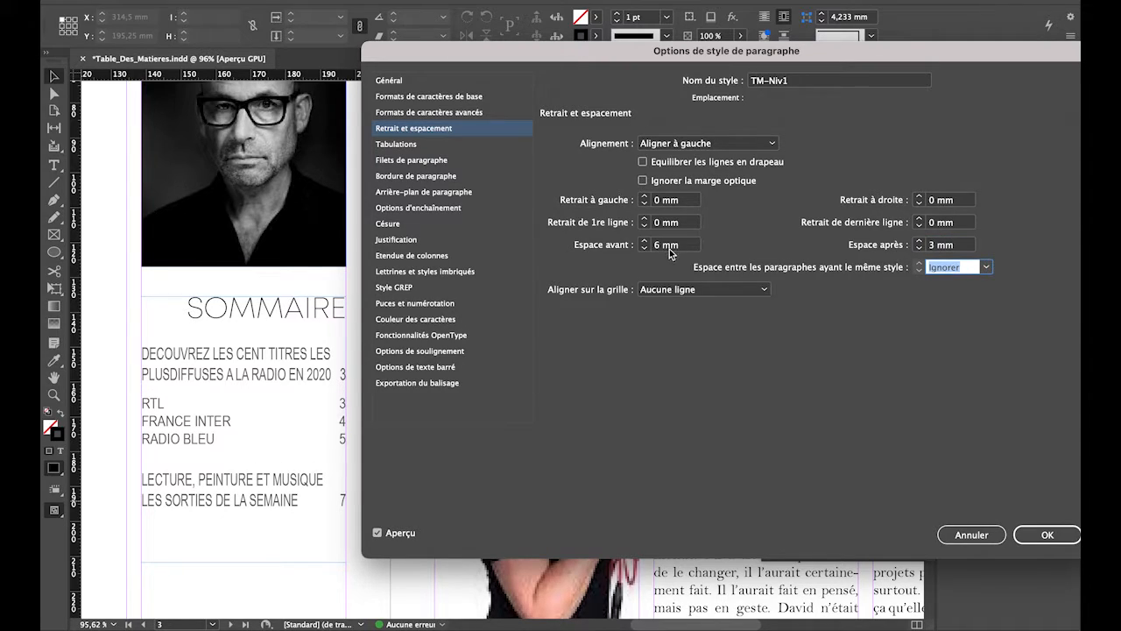
left_click(964, 246)
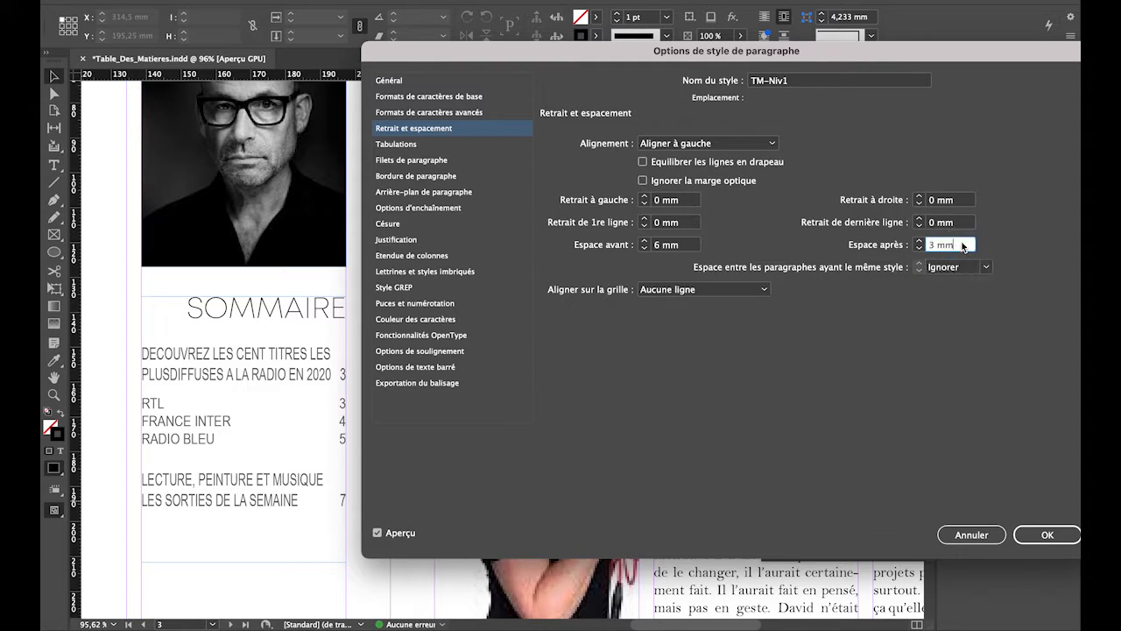
type("2")
key("Tab")
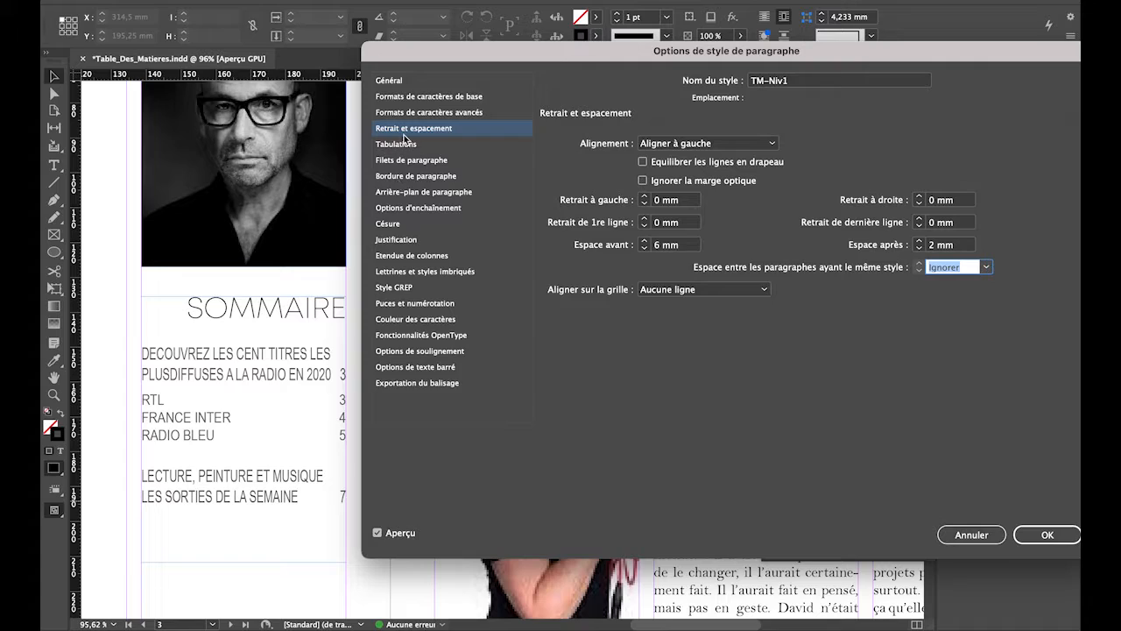
Step: Give the TM-Niv1 style a right-aligned tab stop at about 70.2 mm with a period as its leader character
left_click(404, 145)
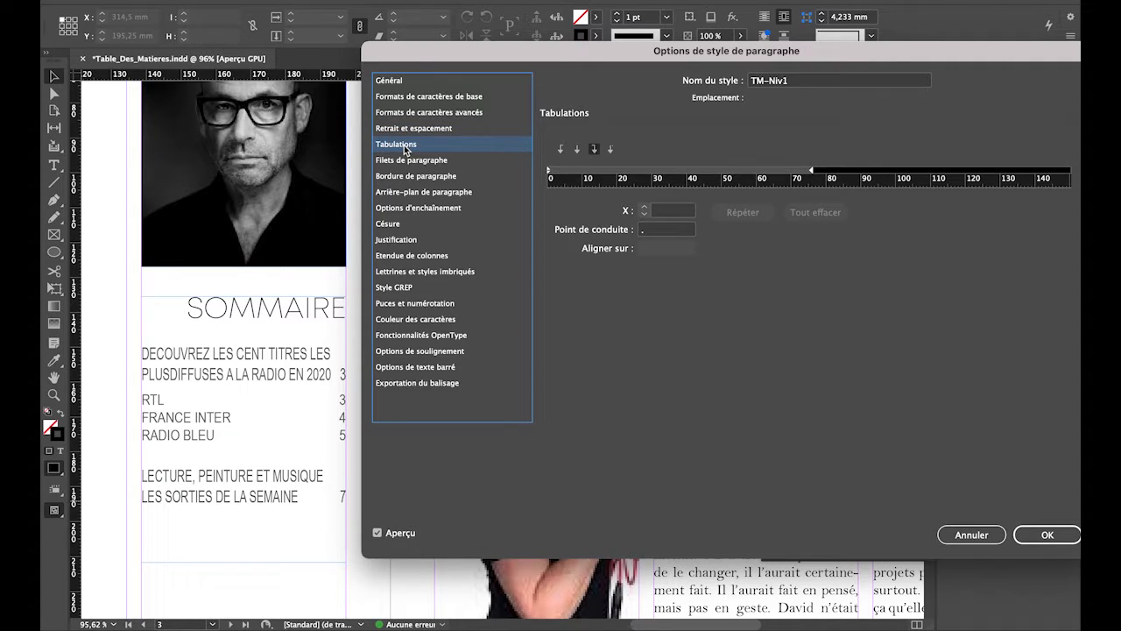
left_click(593, 151)
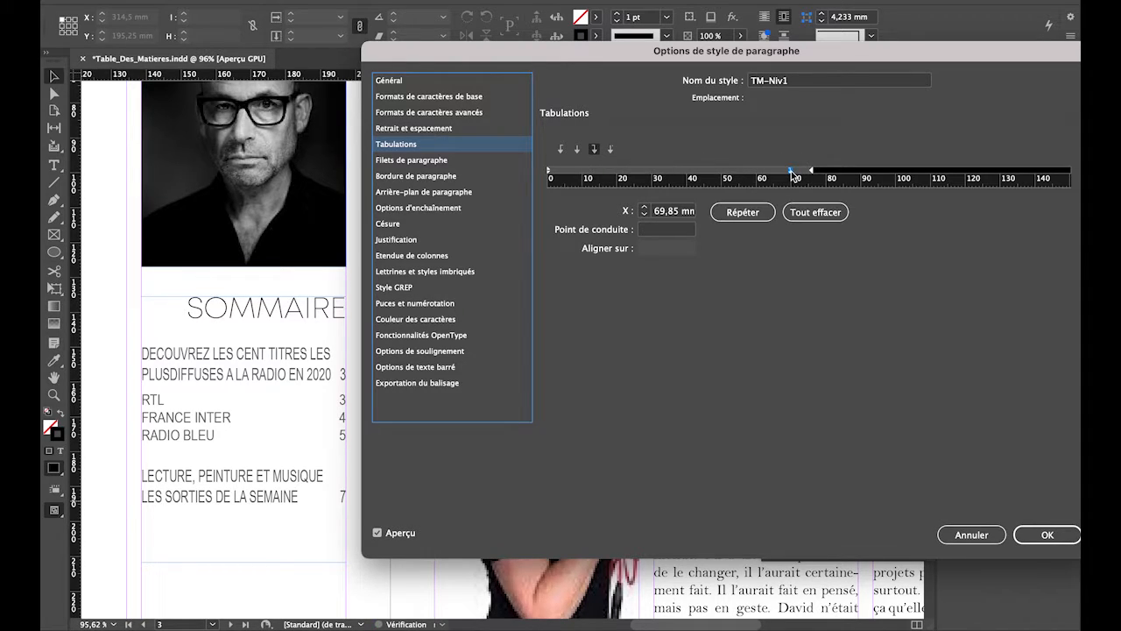
left_click_drag(791, 172, 640, 169)
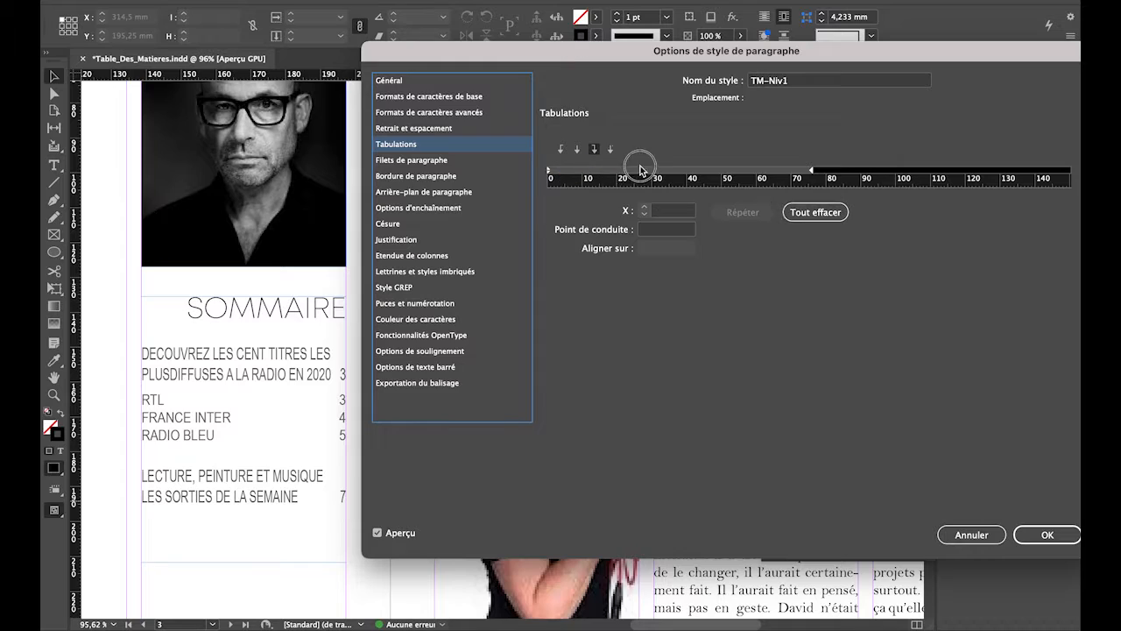
left_click(771, 170)
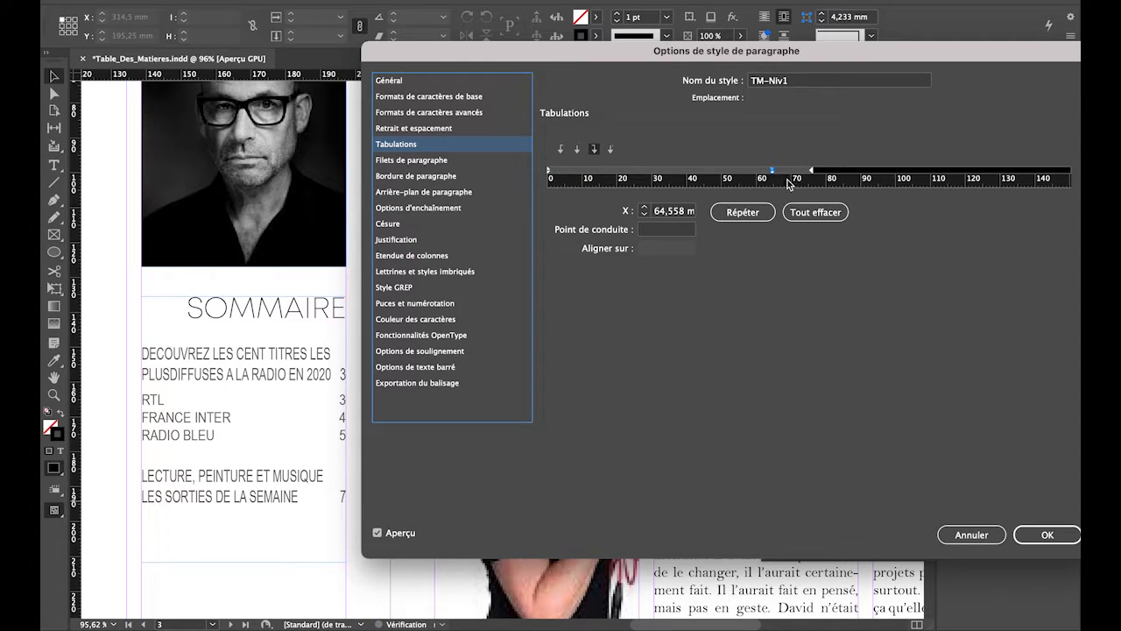
left_click_drag(771, 169, 792, 170)
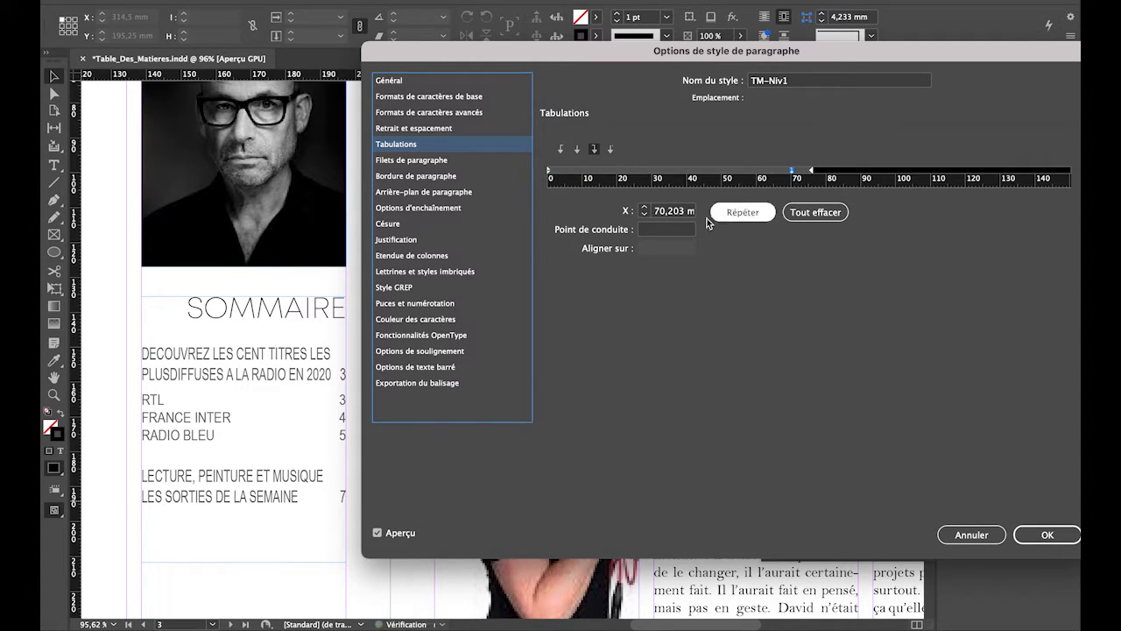
left_click(660, 230)
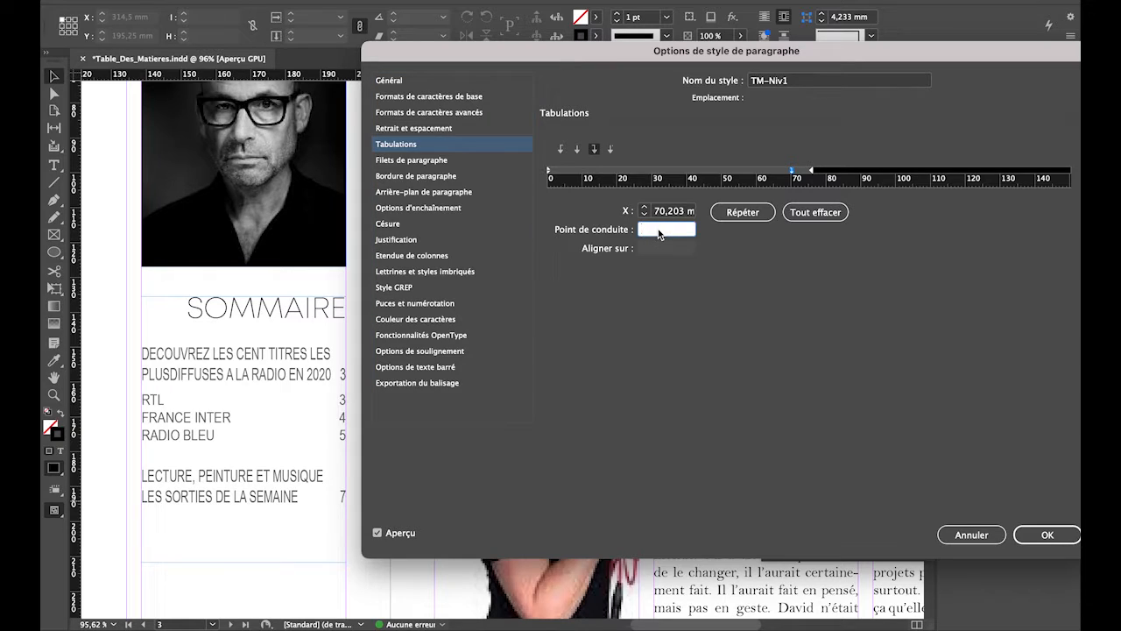
type(".")
key("Tab")
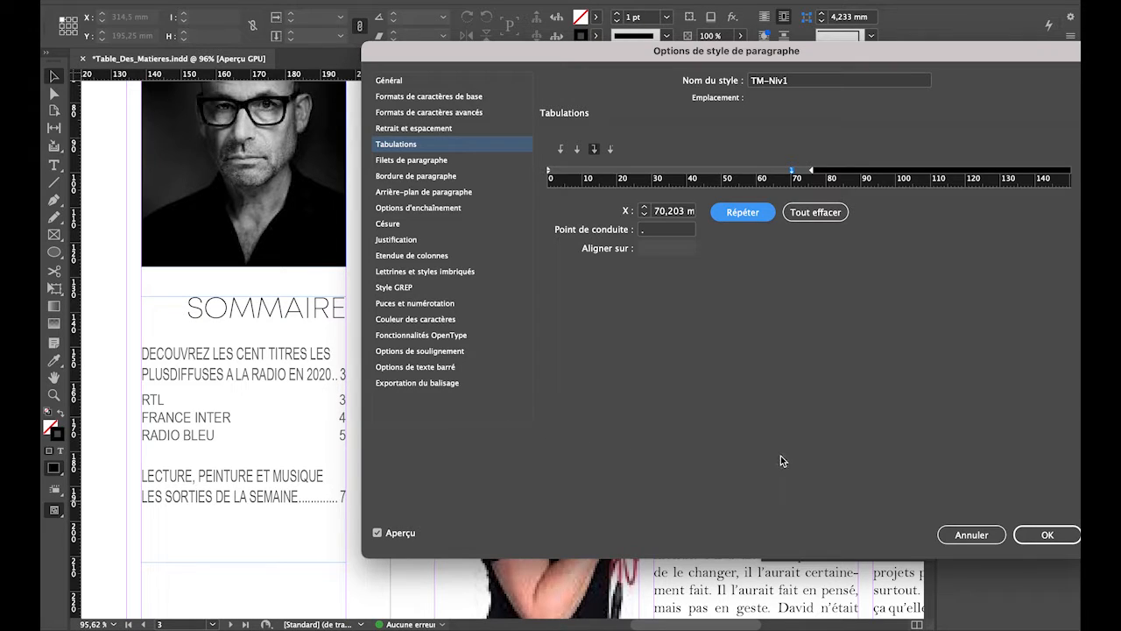
Step: Review TM-Niv1's paragraph rule, border, background, flow and hyphenation settings without editing them, and save the style
left_click(440, 169)
left_click(440, 161)
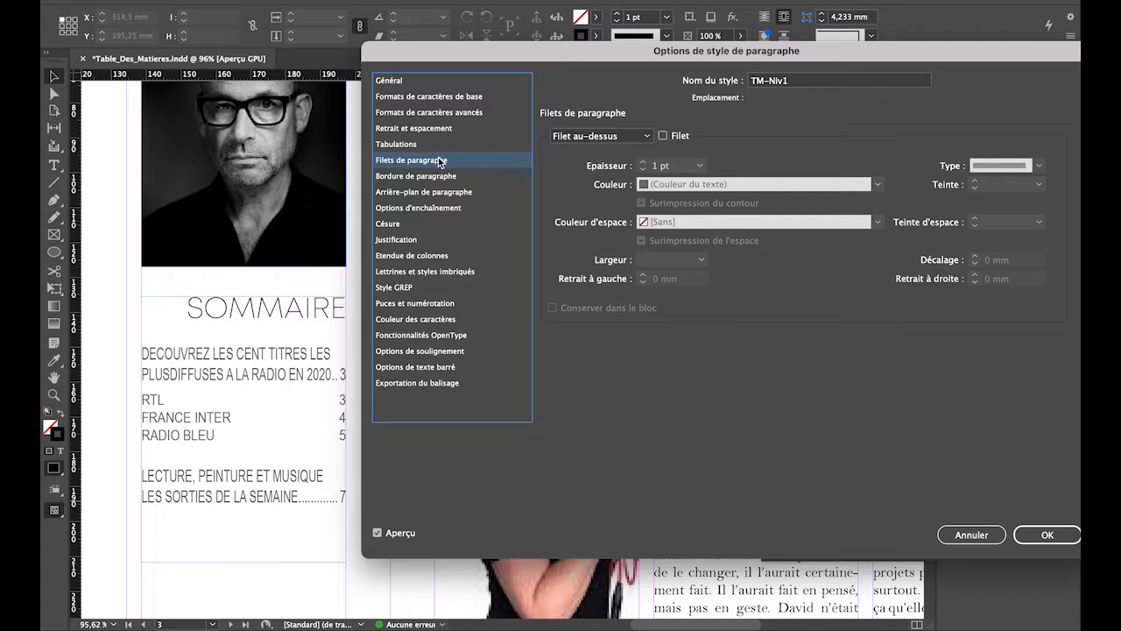
key("Down")
key("Down")
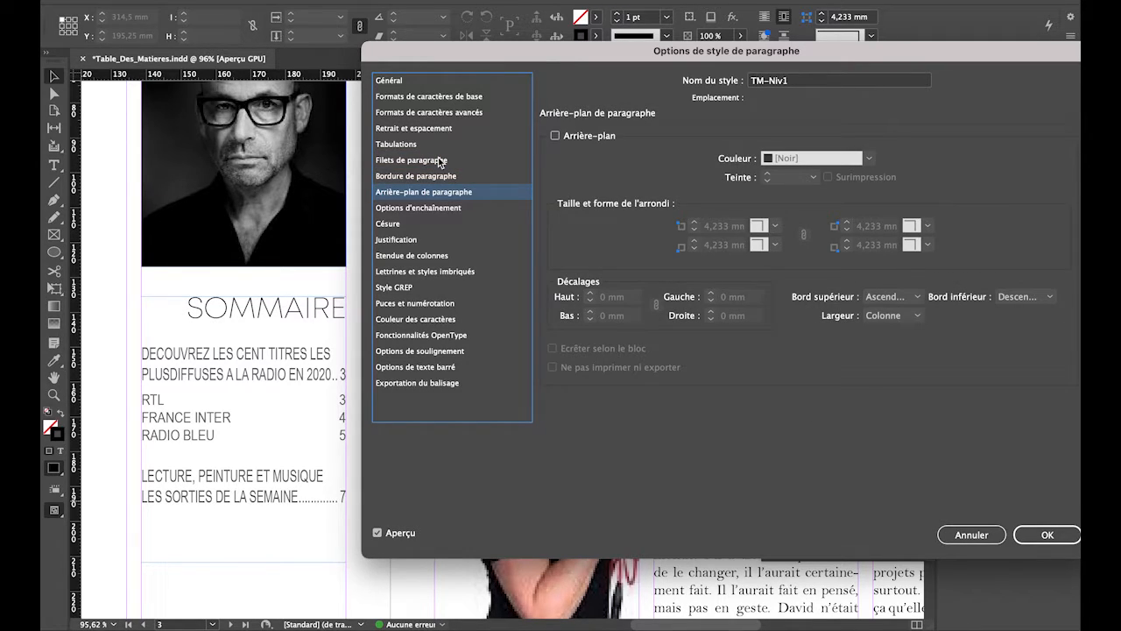
key("Down")
key("Down")
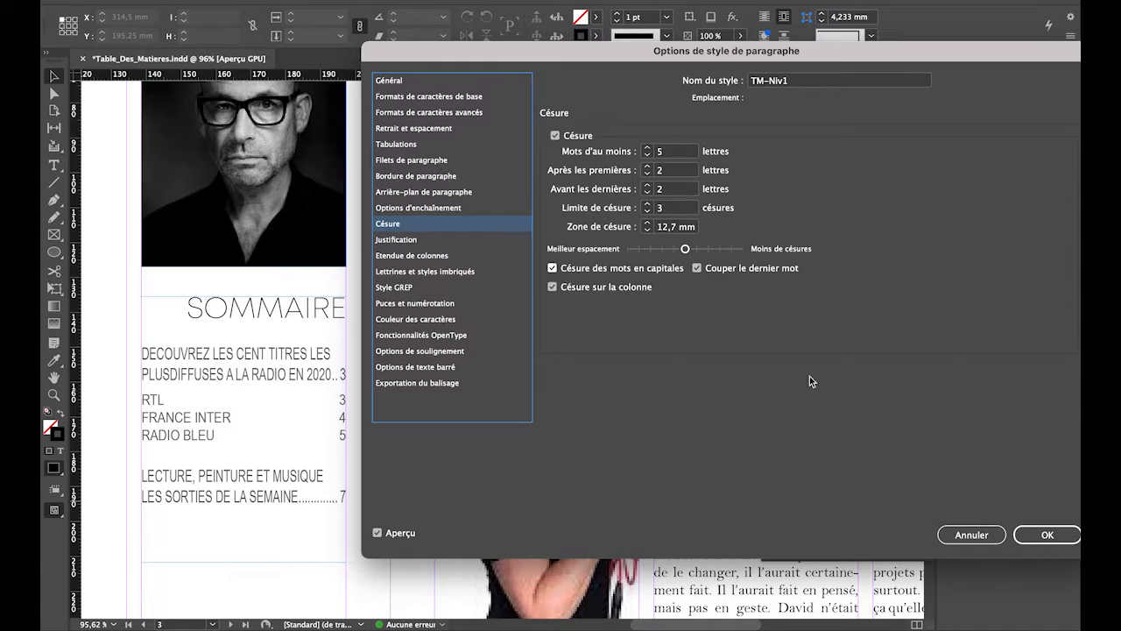
left_click(1042, 534)
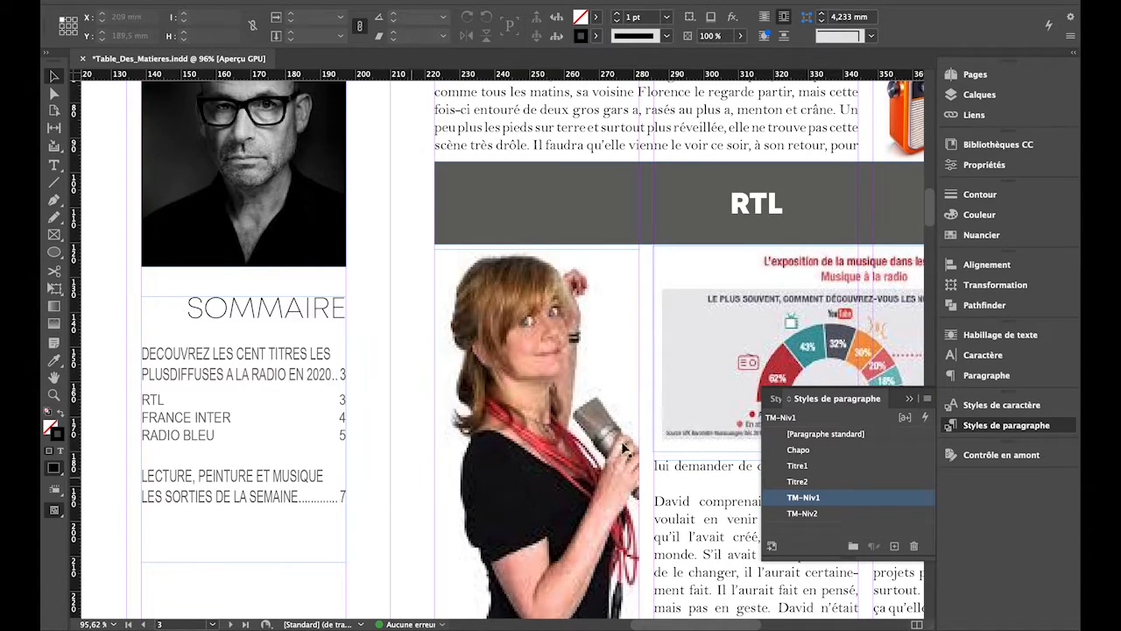
Step: Set the font style of the TM-Niv2 paragraph style to Narrow Italic
left_click(775, 517)
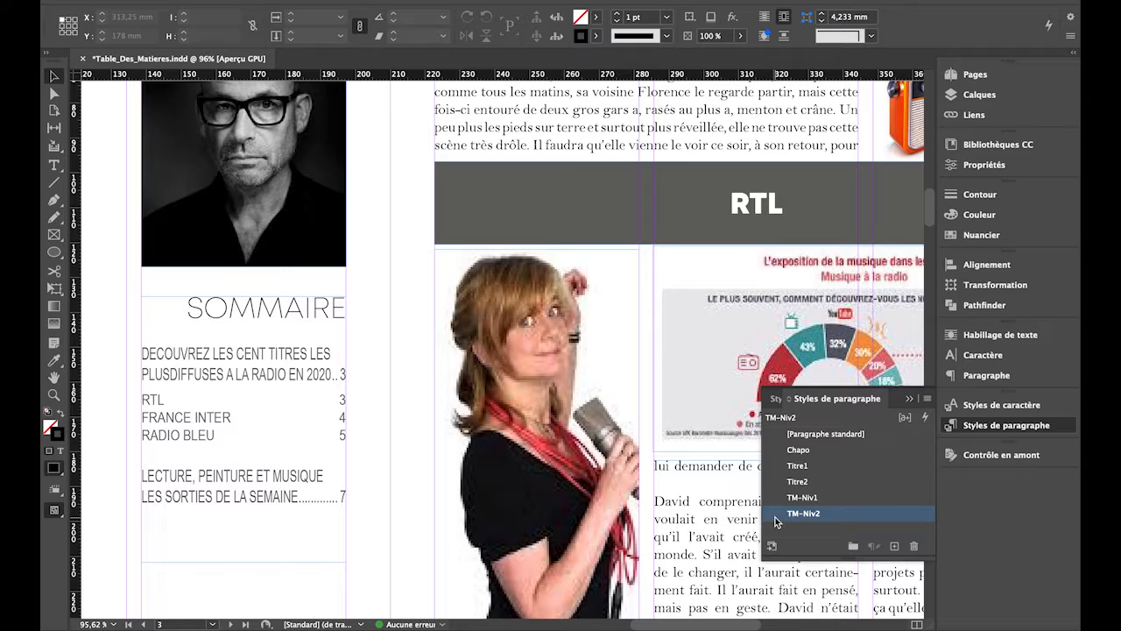
double_click(775, 517)
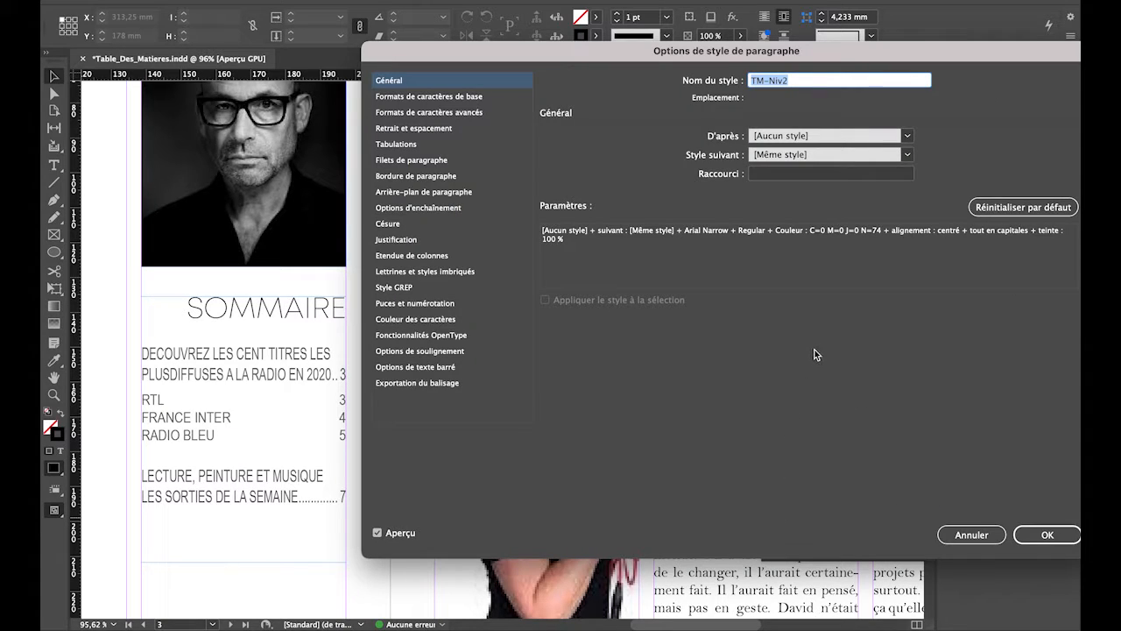
left_click(452, 98)
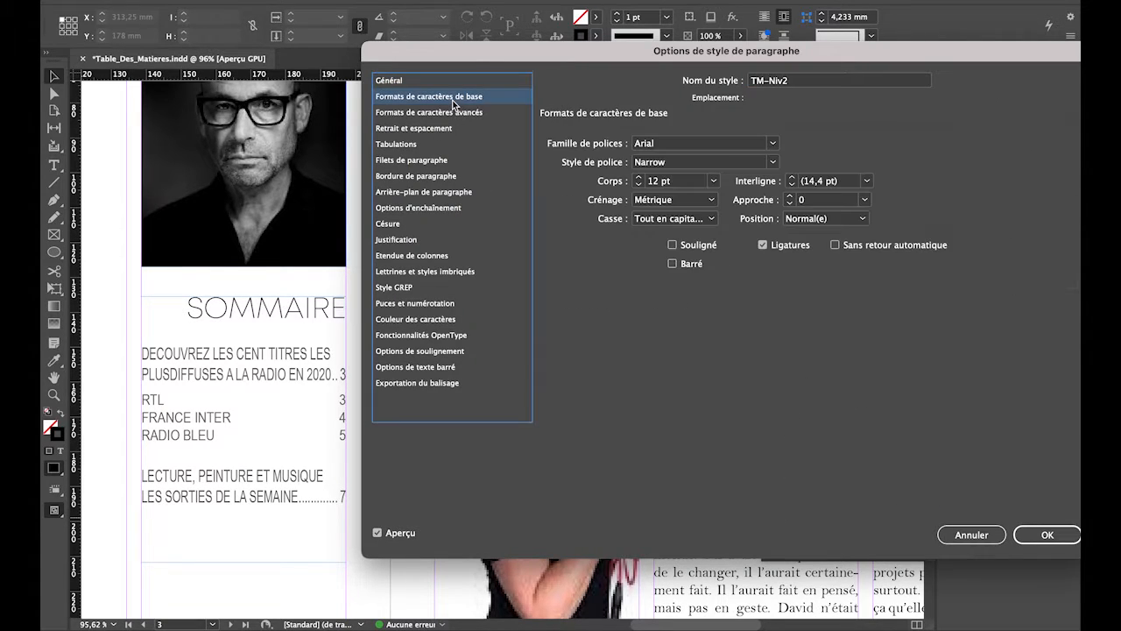
left_click(773, 160)
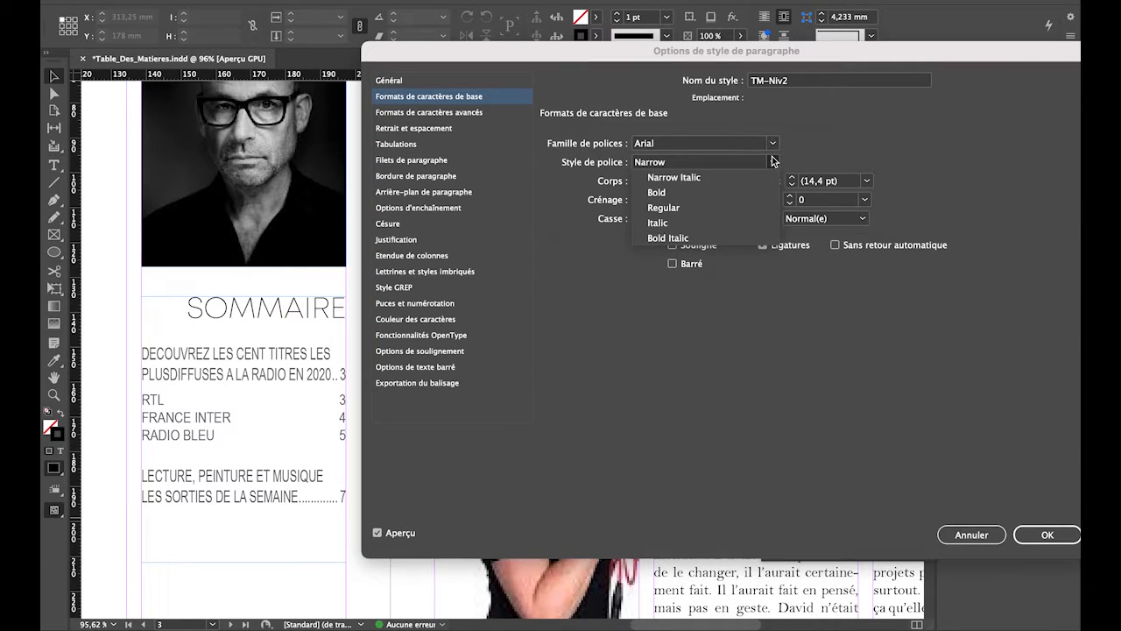
left_click(711, 178)
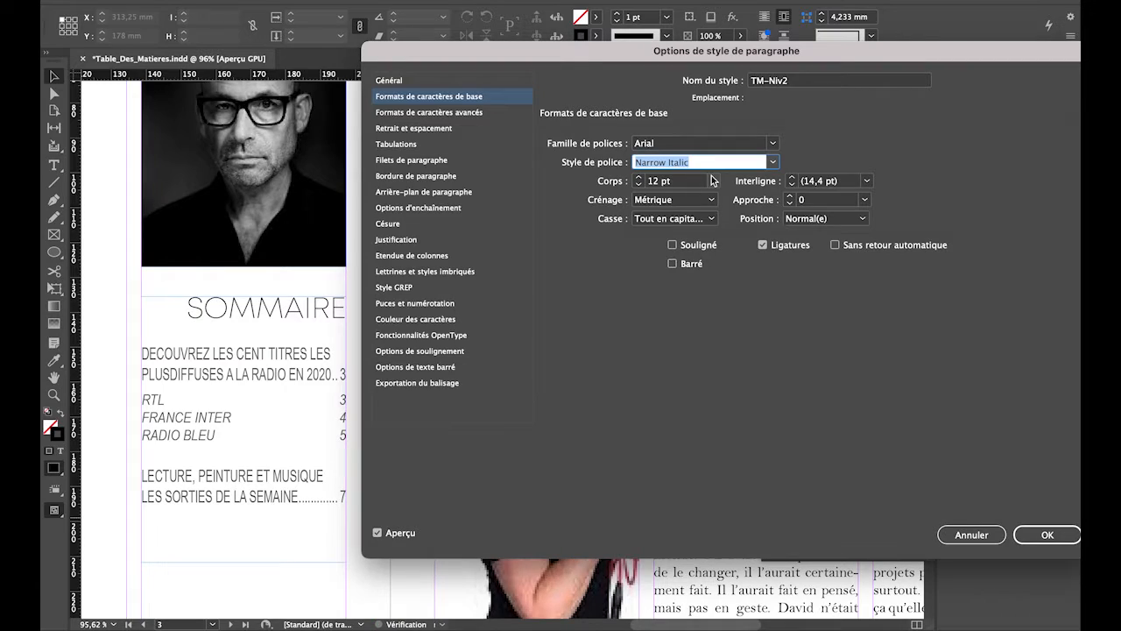
Step: Set the TM-Niv2 style's font size to 11 pt and its space after paragraphs to 2 mm
left_click(639, 185)
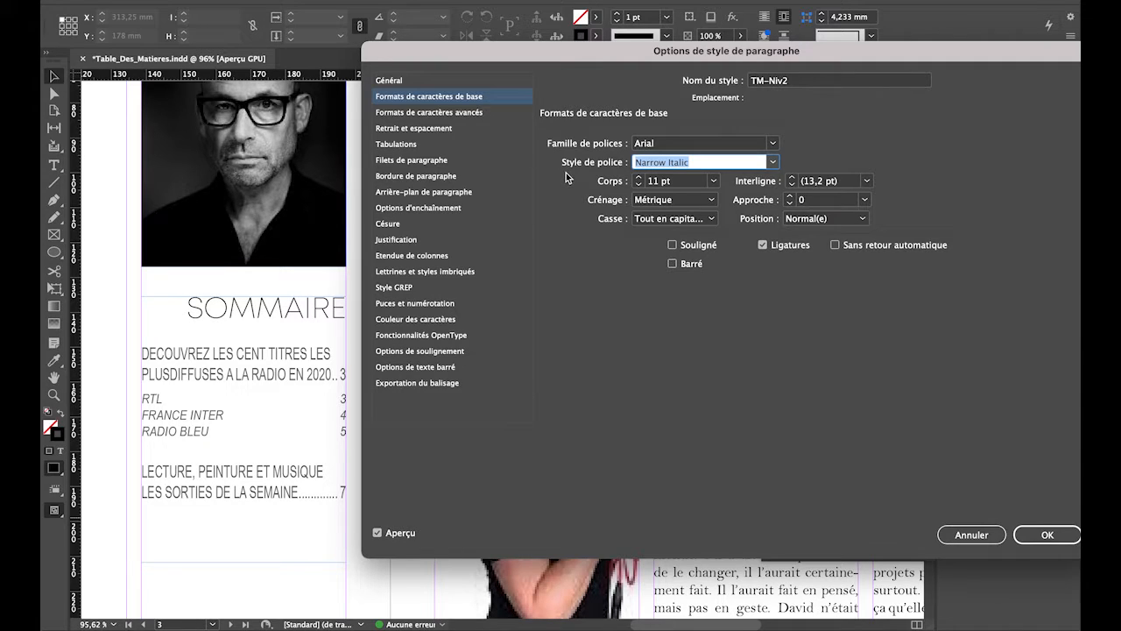
left_click(446, 132)
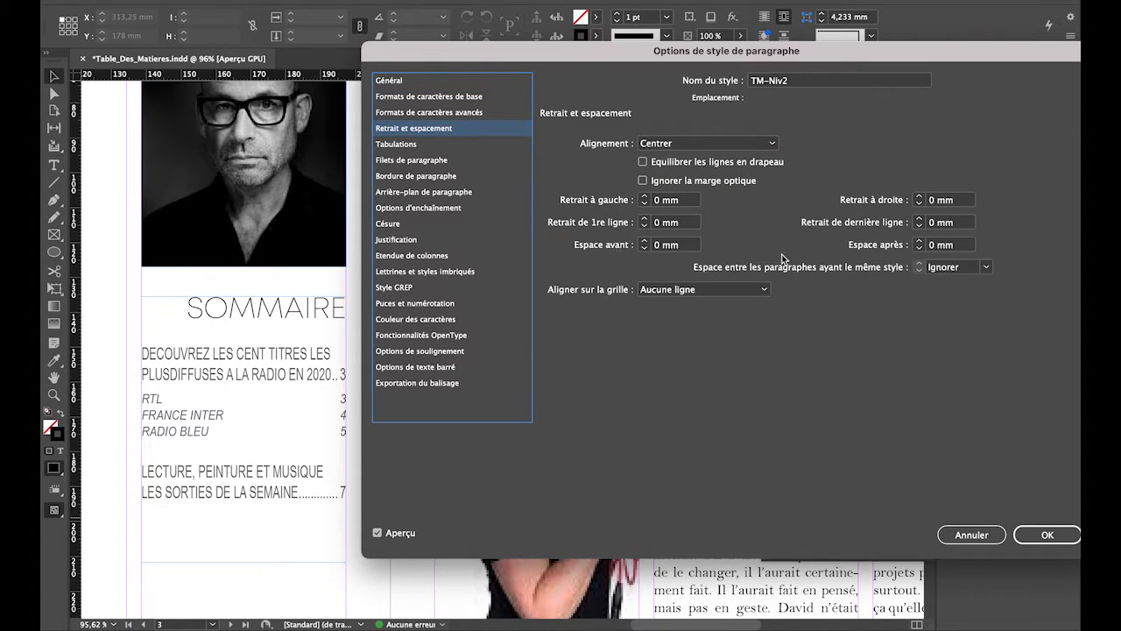
left_click(920, 241)
left_click(920, 242)
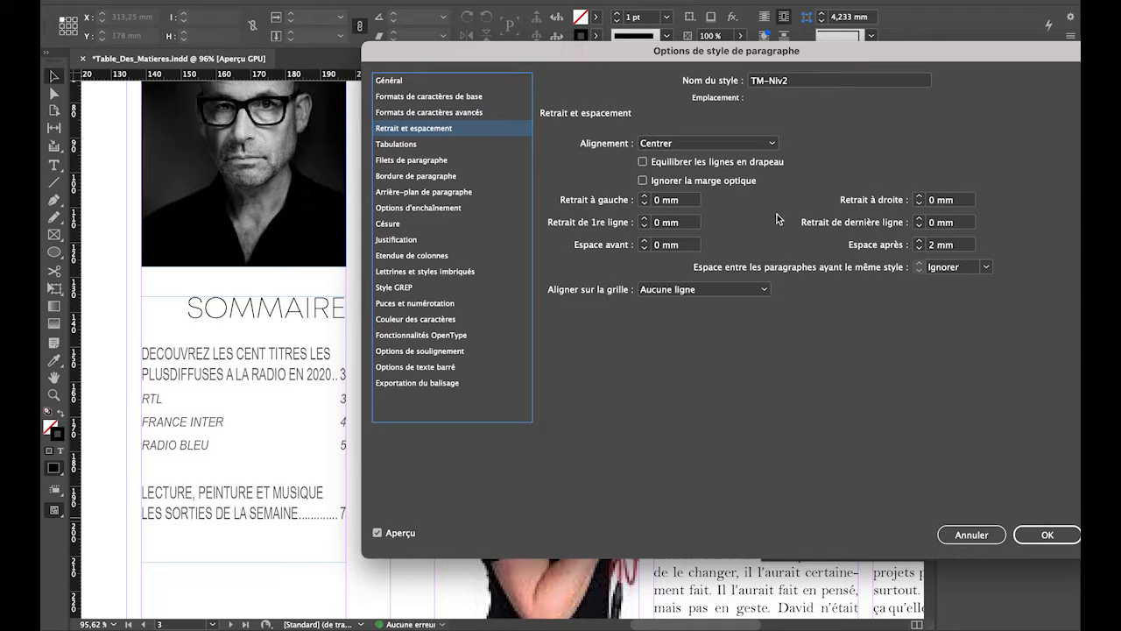
Step: Set the left indent of the TM-Niv2 style to 4 mm
left_click(644, 197)
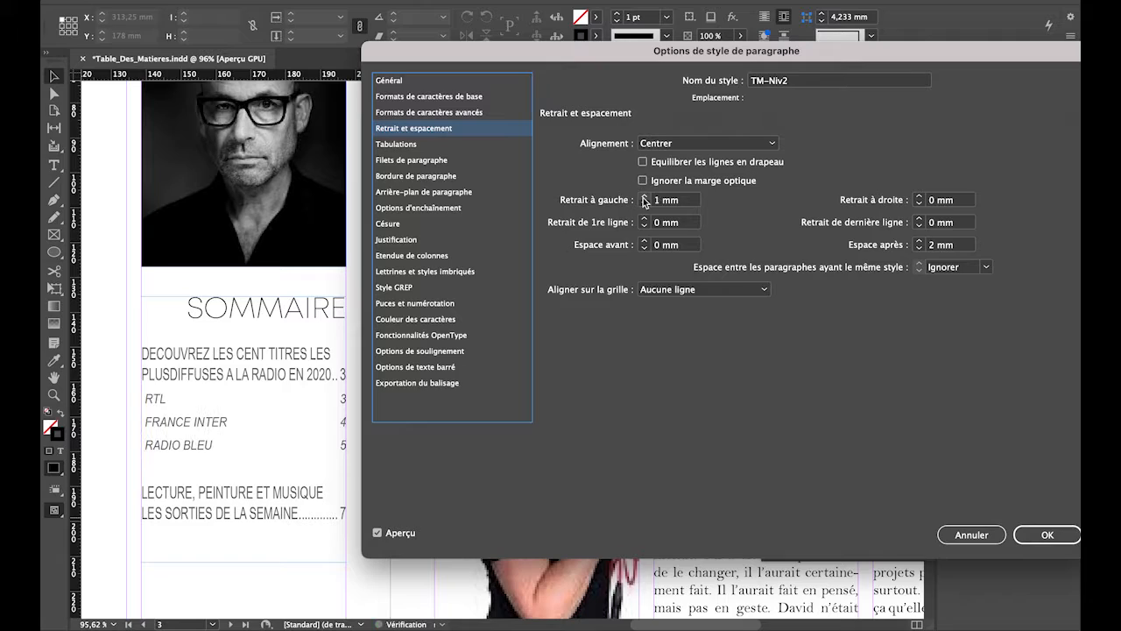
left_click(643, 197)
left_click(643, 197)
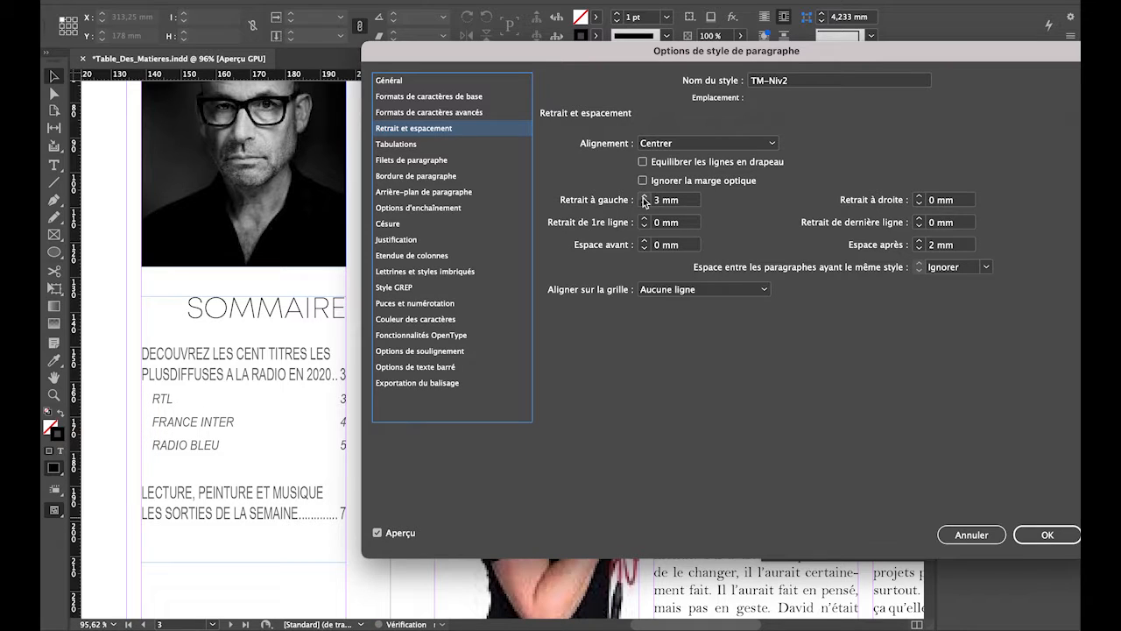
left_click(644, 197)
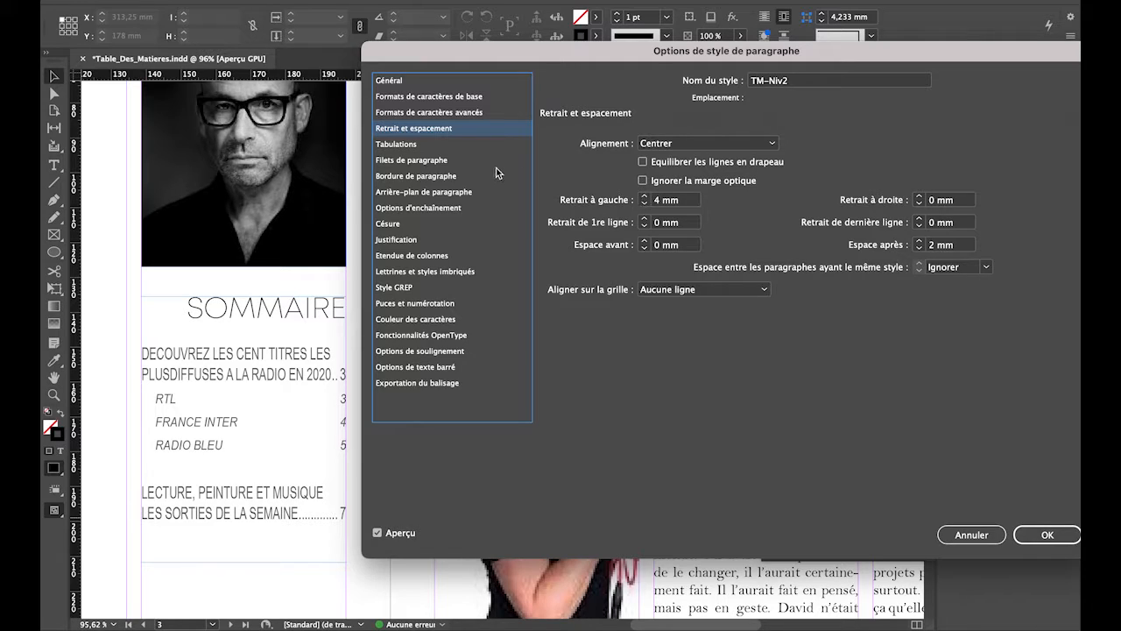
Step: Give TM-Niv2 a right-aligned tab stop at about 71.6 mm with a period as leader, and save the style
left_click(439, 143)
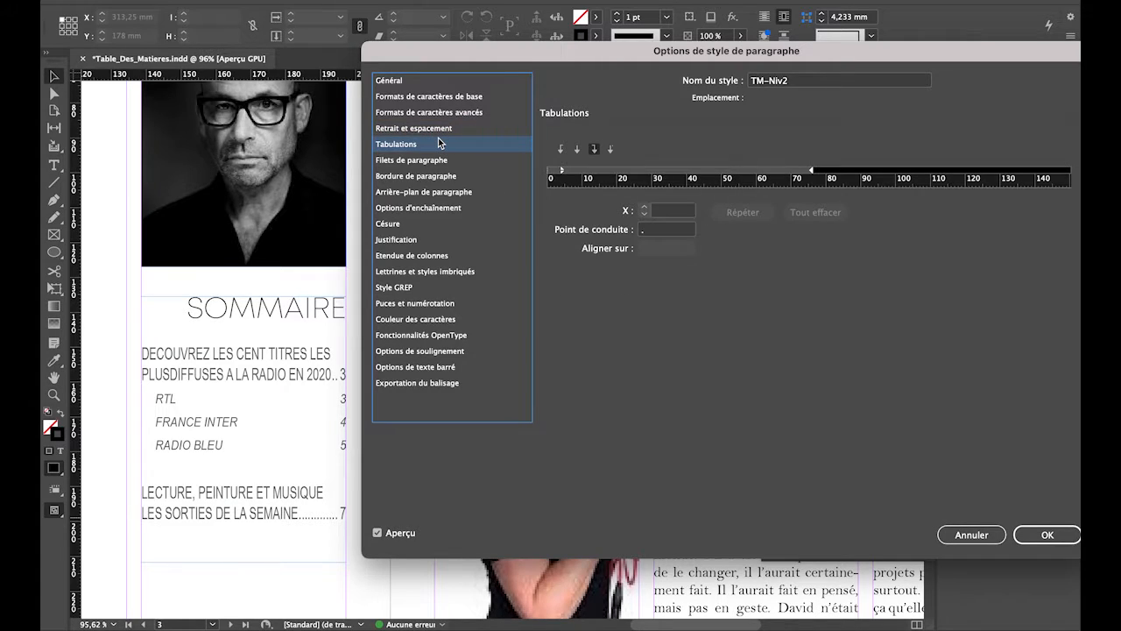
left_click(798, 172)
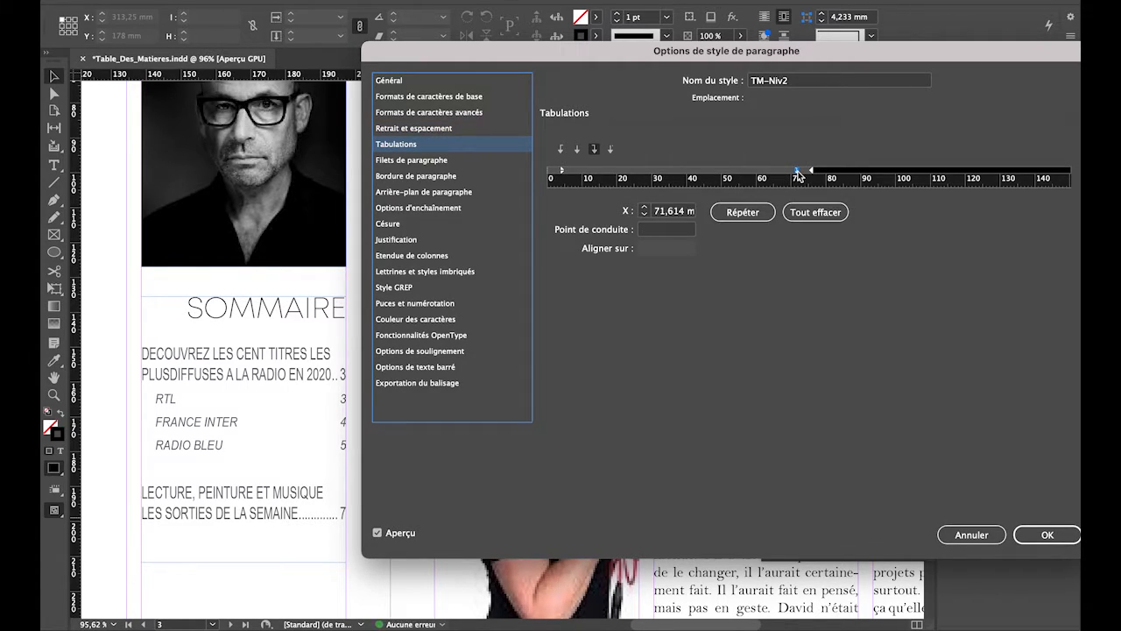
left_click(670, 228)
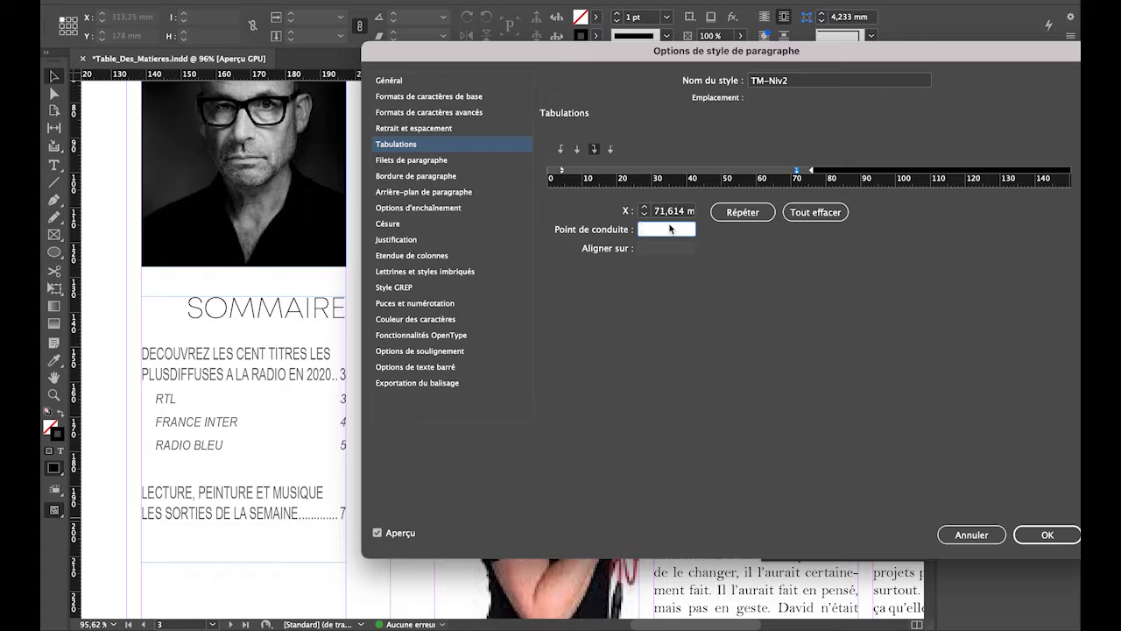
type(".")
left_click(1048, 535)
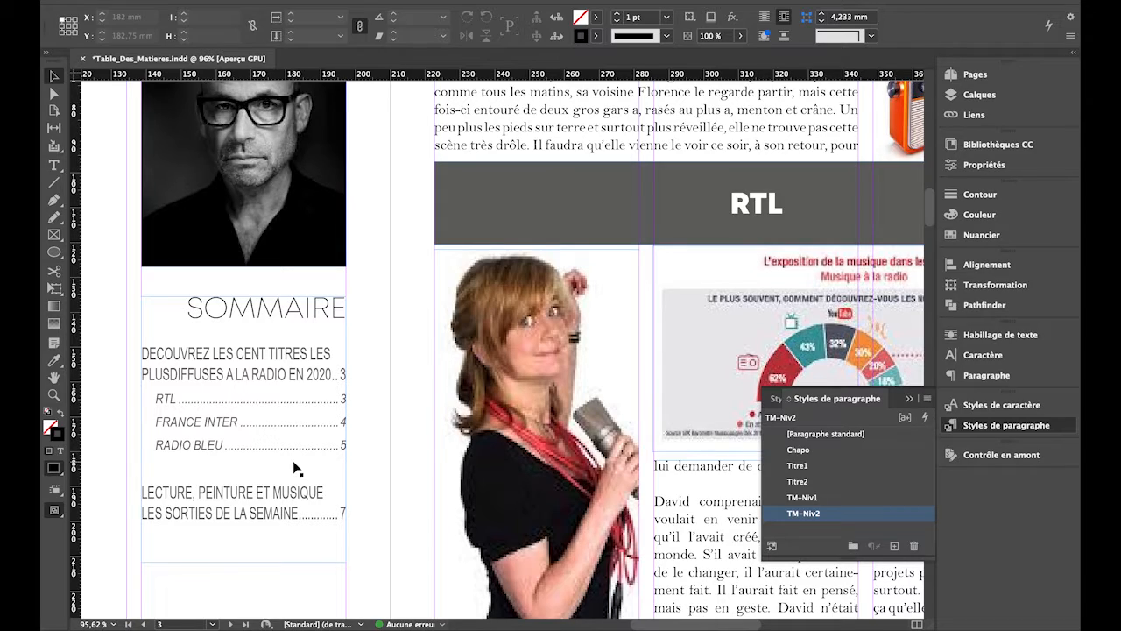
left_click(291, 372)
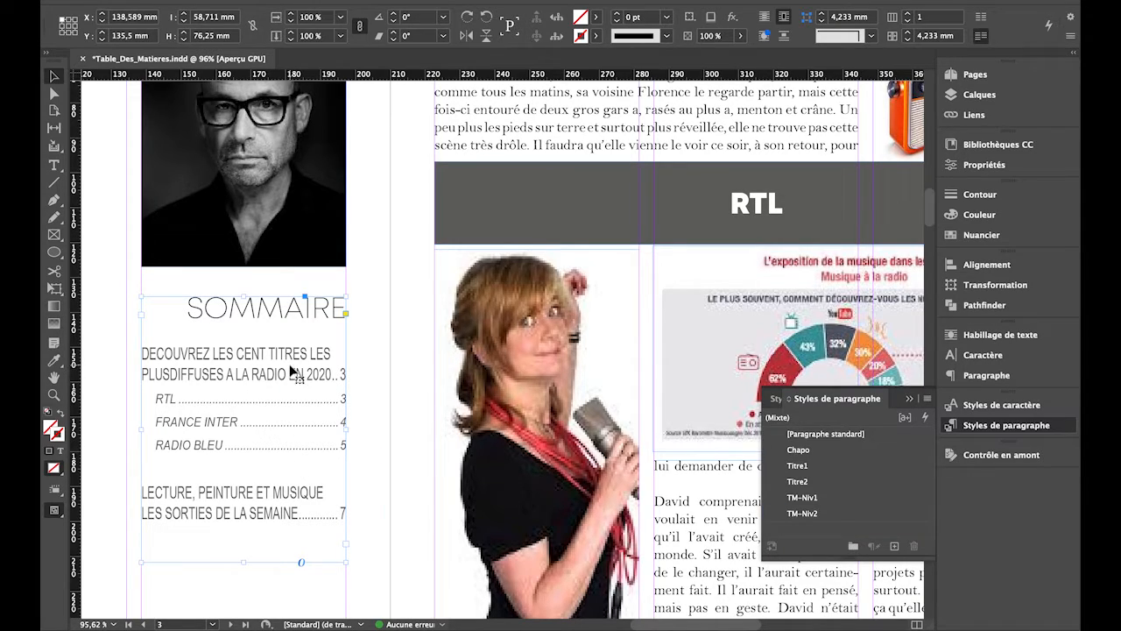
left_click(385, 342)
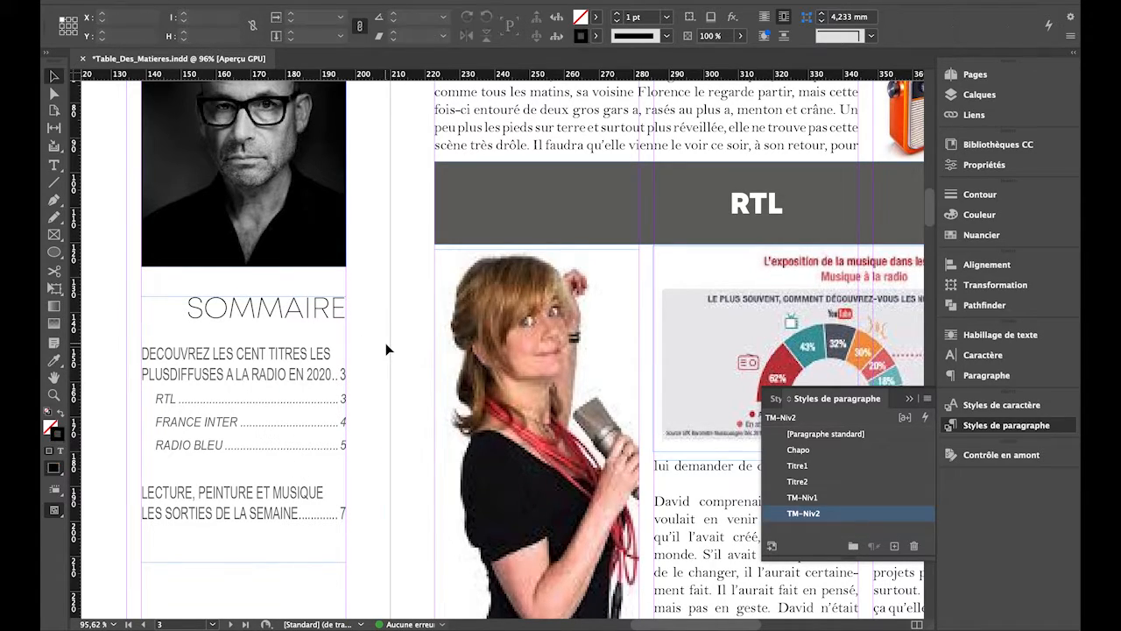
Step: Change the TM-Niv1 paragraph style to Bold at 13 pt and save it
left_click(776, 503)
double_click(775, 503)
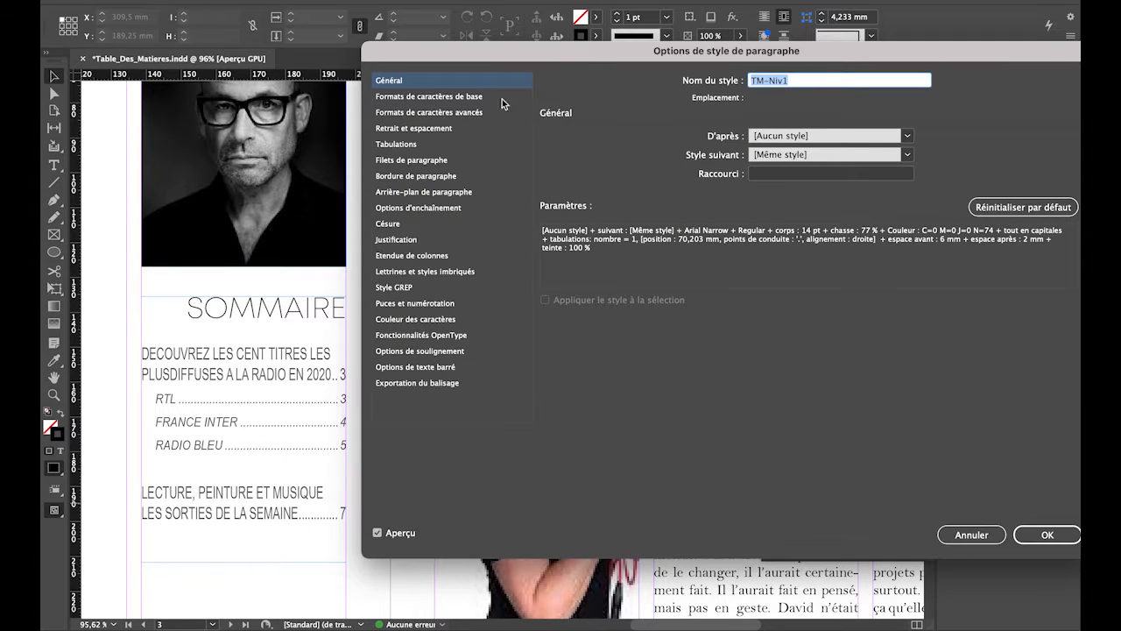
left_click(452, 99)
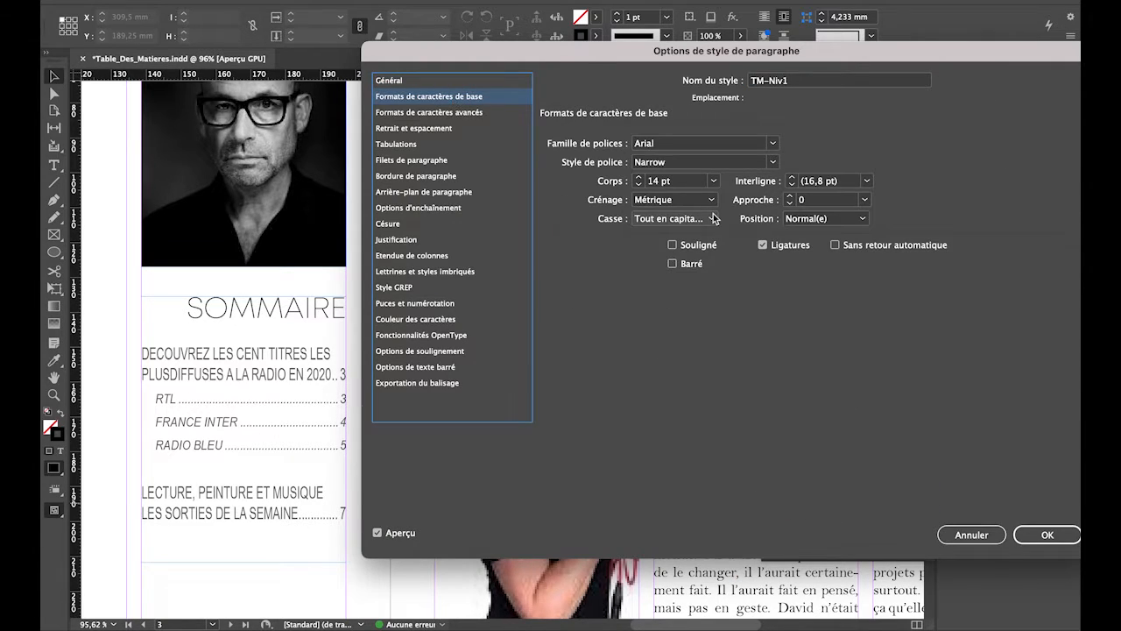
left_click(771, 163)
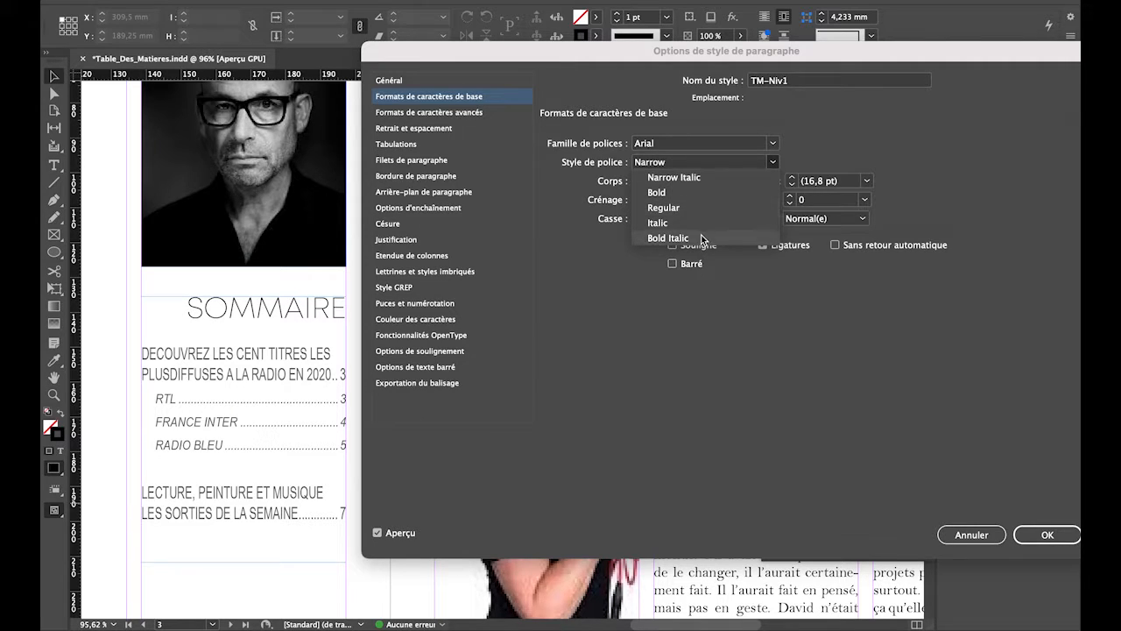
left_click(698, 195)
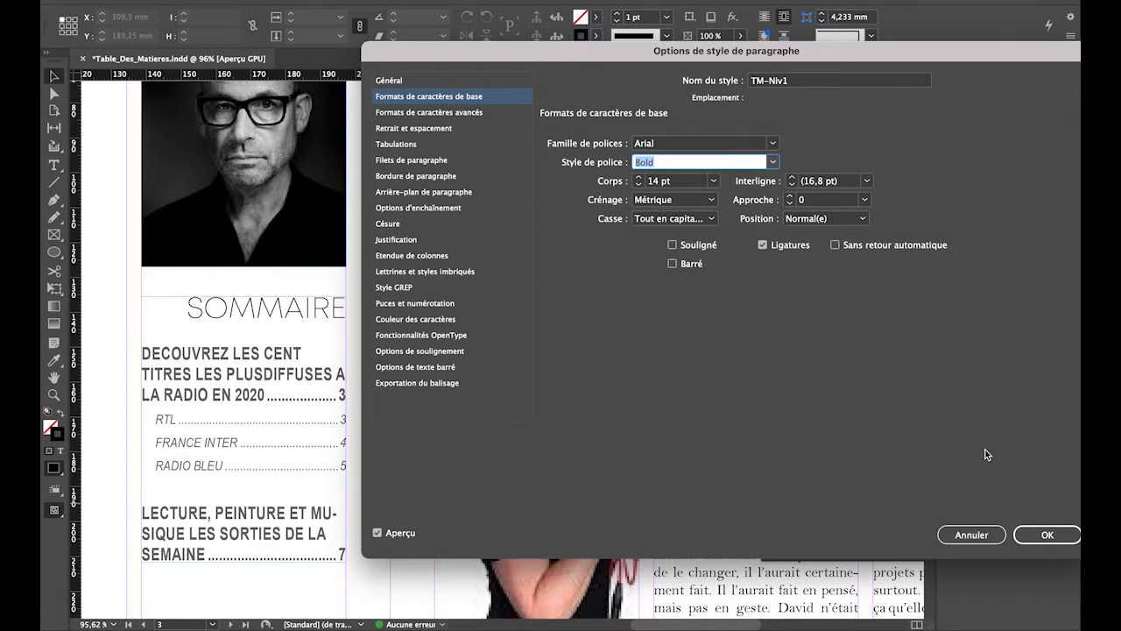
left_click(639, 187)
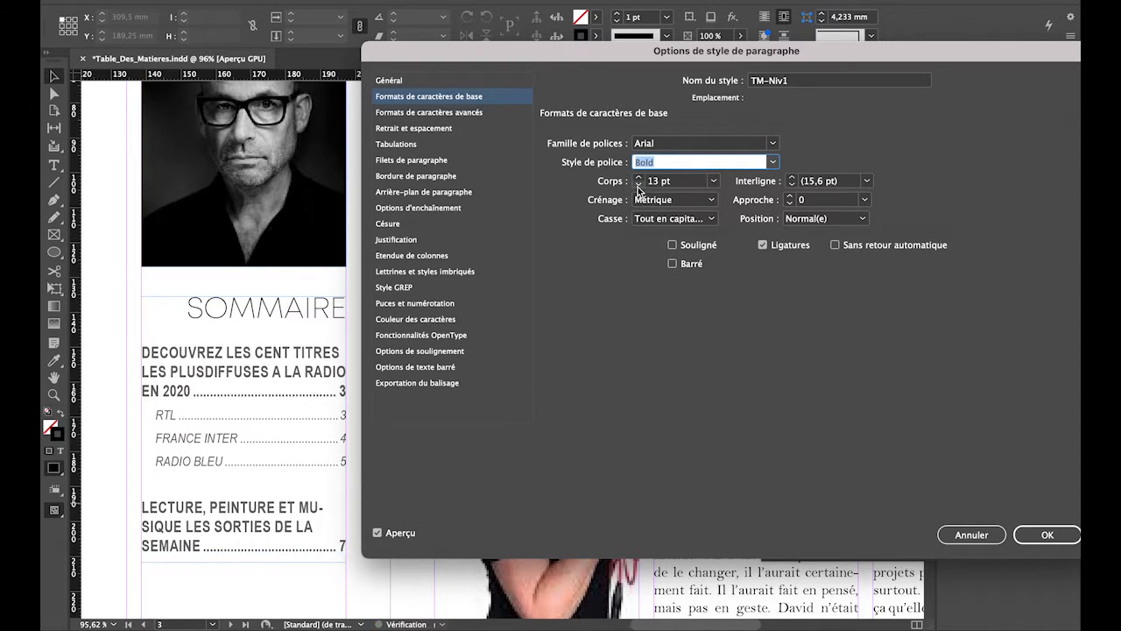
left_click(1037, 533)
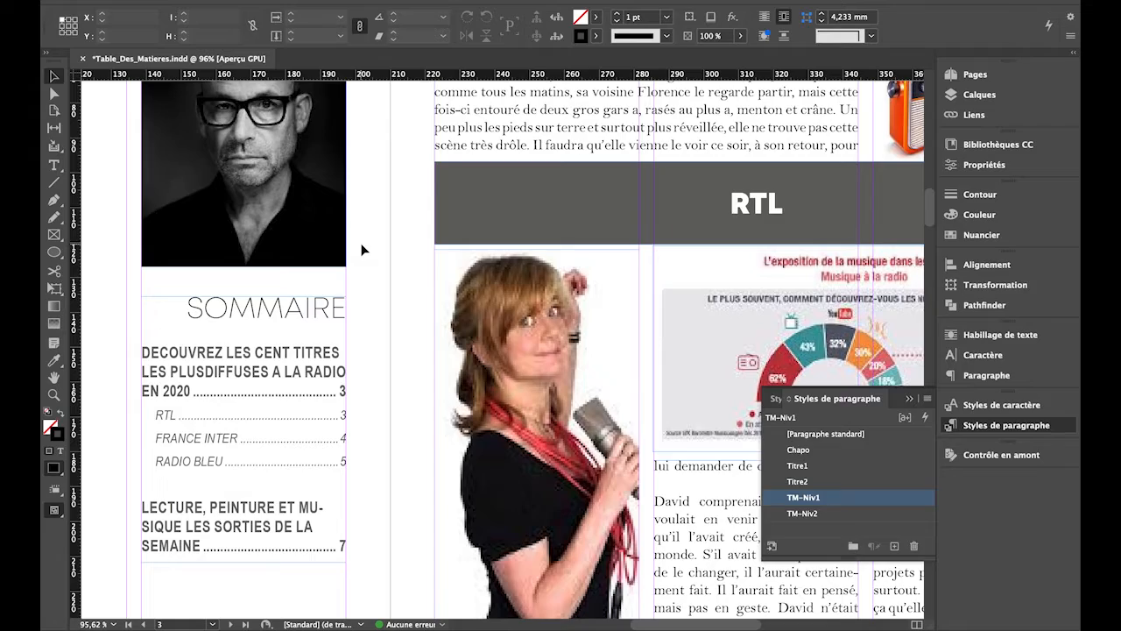
Step: Preview the spread without frames and guides to check the look of the Sommaire table of contents
scroll(363, 250, "down", 5)
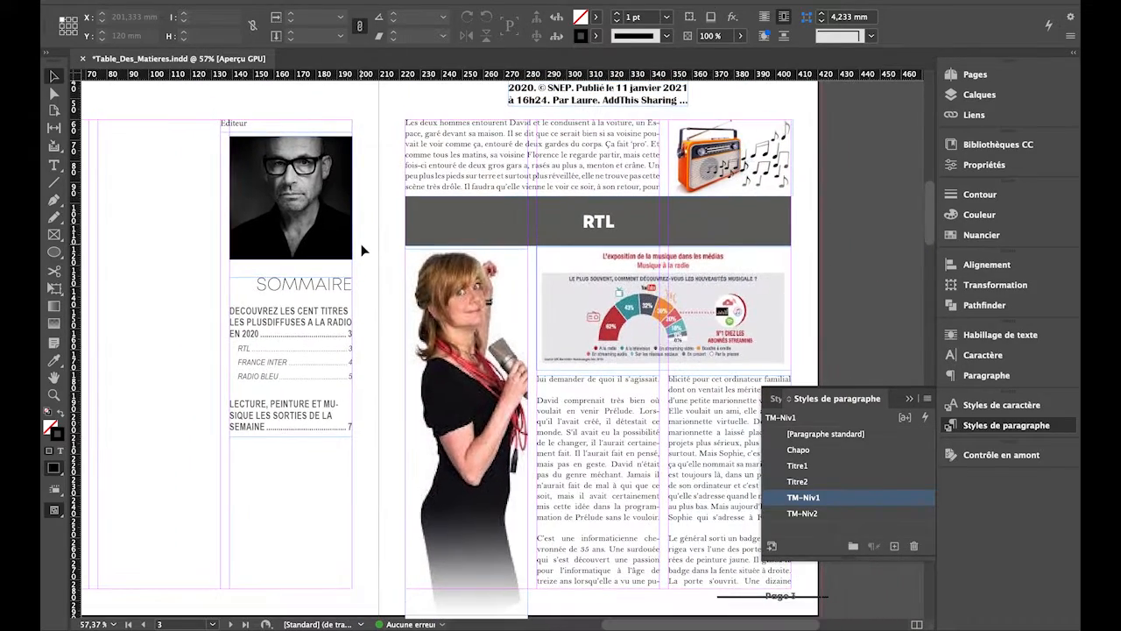
scroll(364, 251, "down", 2)
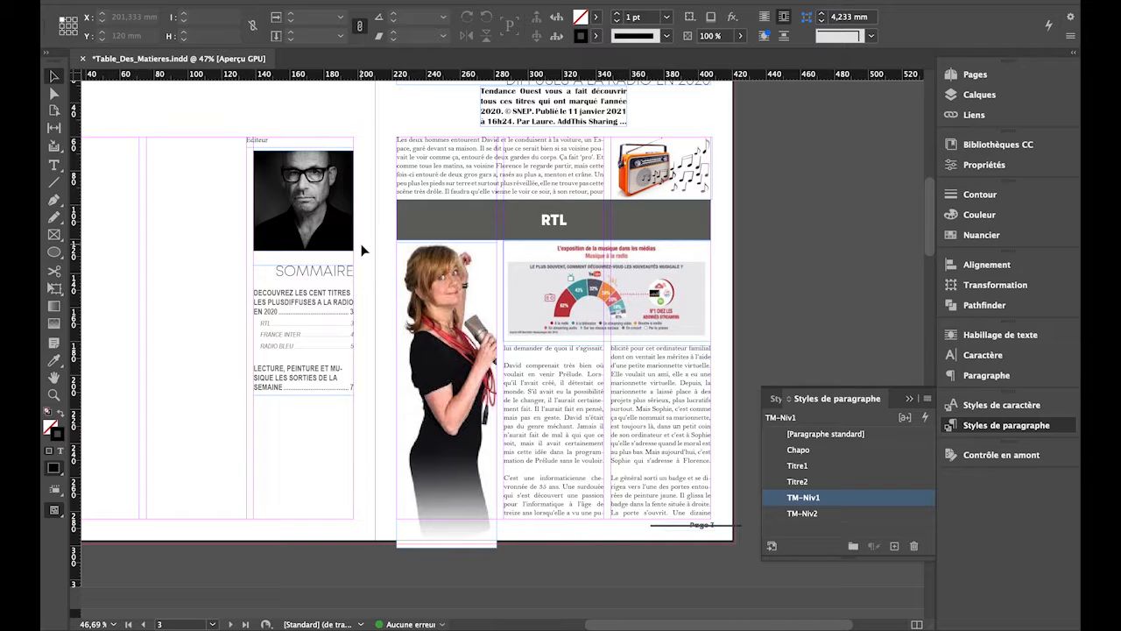
key("w")
scroll(403, 249, "left", 2)
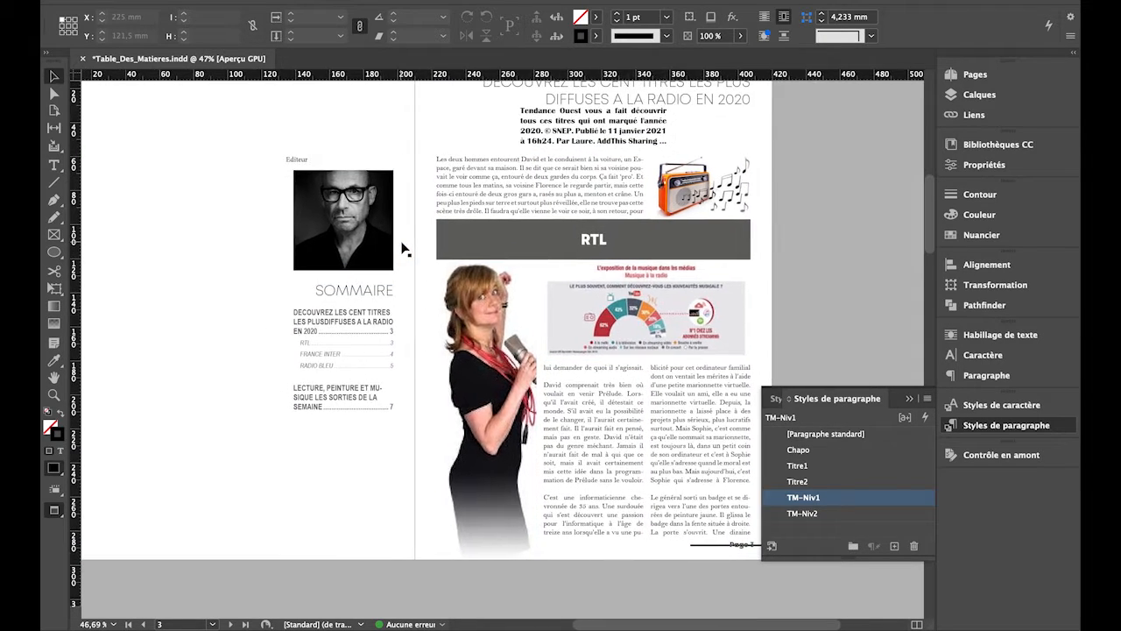
scroll(403, 248, "down", 3)
scroll(403, 249, "up", 3)
scroll(403, 249, "down", 3)
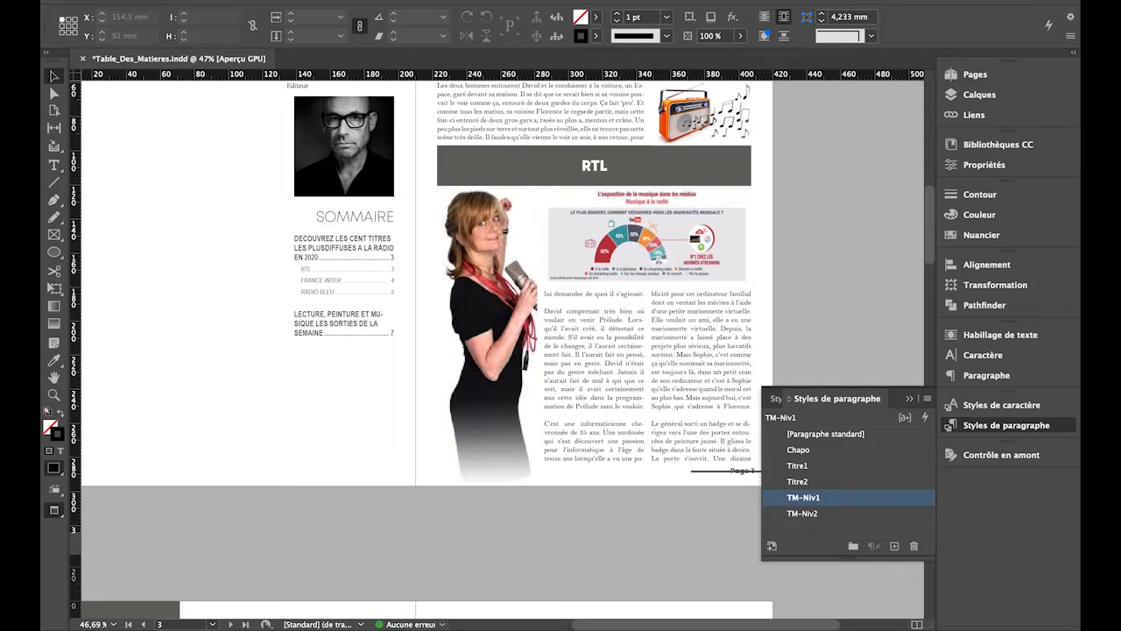
Step: Regenerate the Sommaire table of contents with its existing settings, replacing the current one
left_click(238, 1)
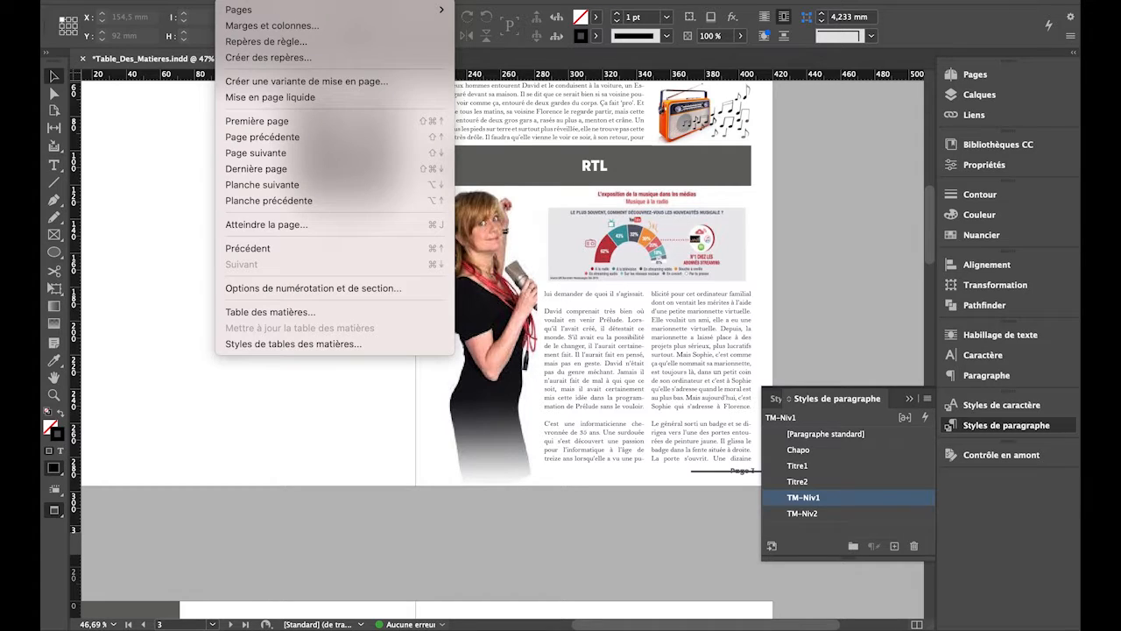
left_click(265, 313)
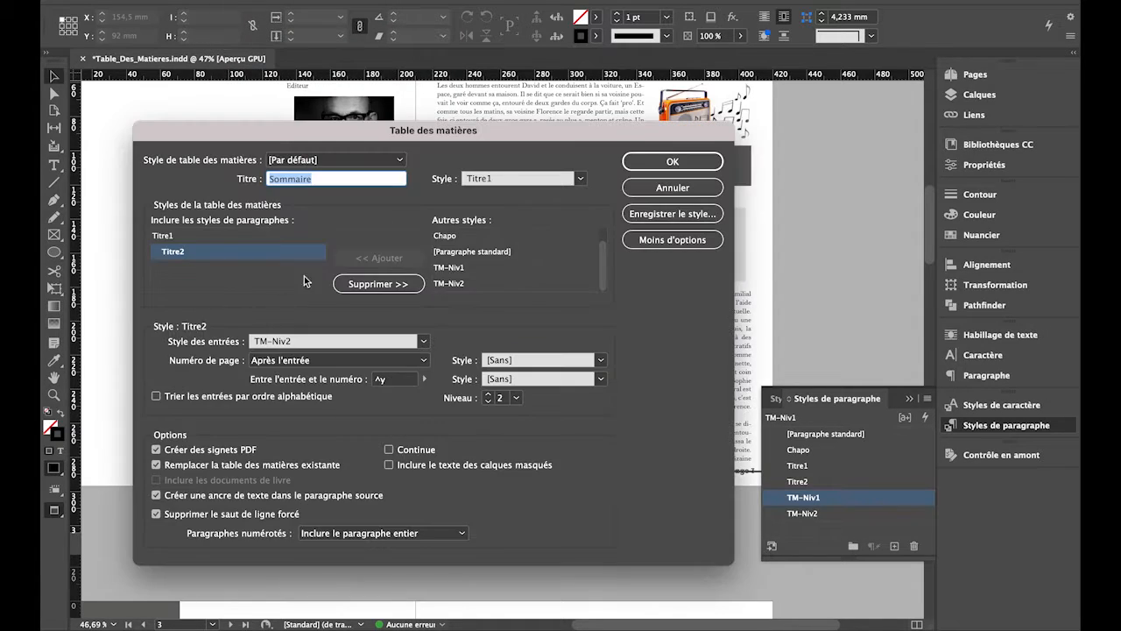
left_click(656, 162)
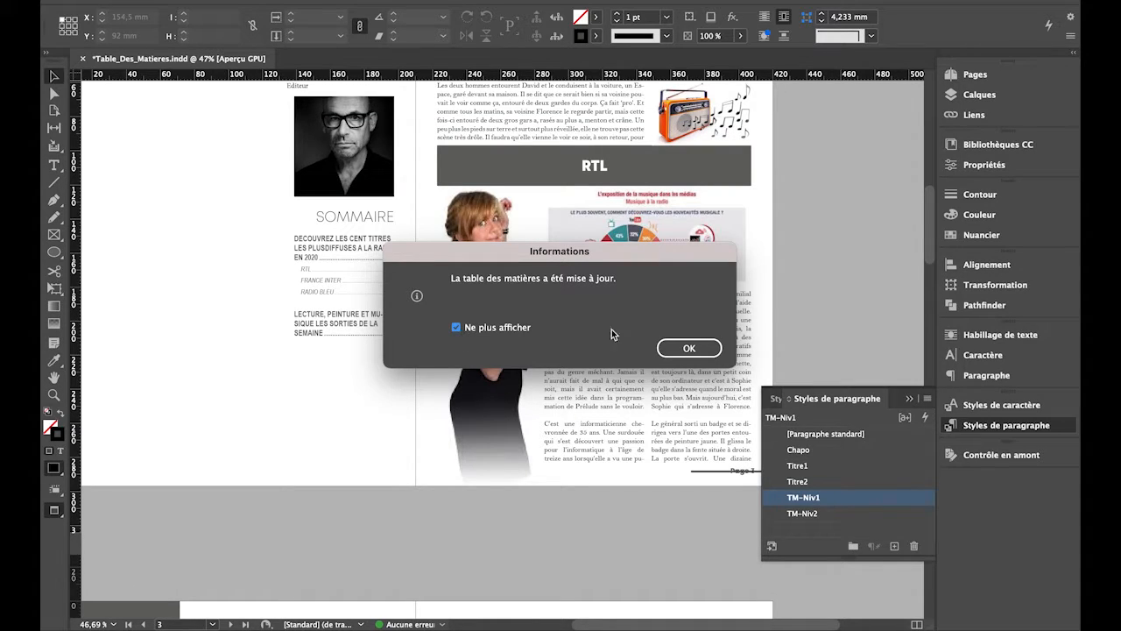
left_click(690, 348)
Step: Look over the magazine's spreads and review which headings and entries the Titre1, Titre2 and TM-Niv1 paragraph styles cover
key("super+minus")
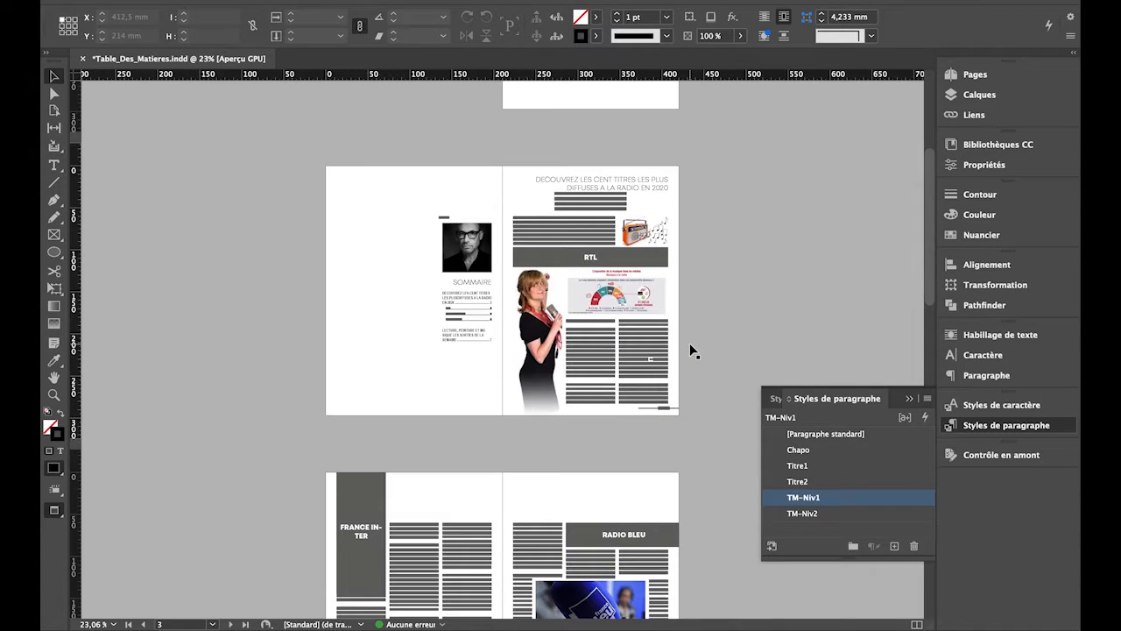
scroll(689, 345, "down", 5)
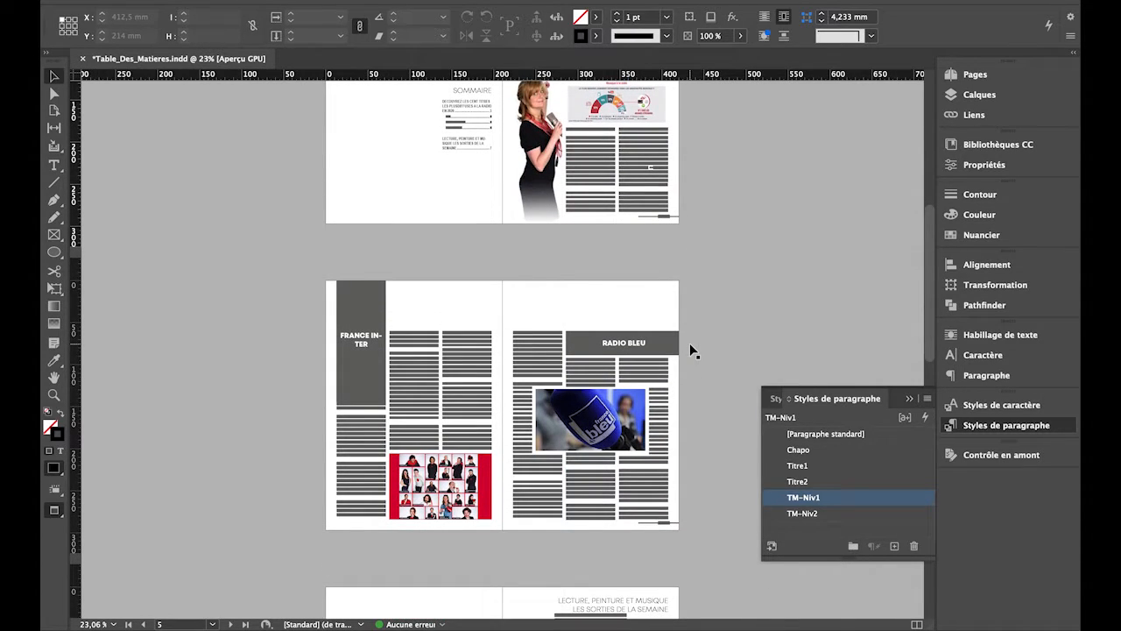
scroll(690, 350, "down", 1)
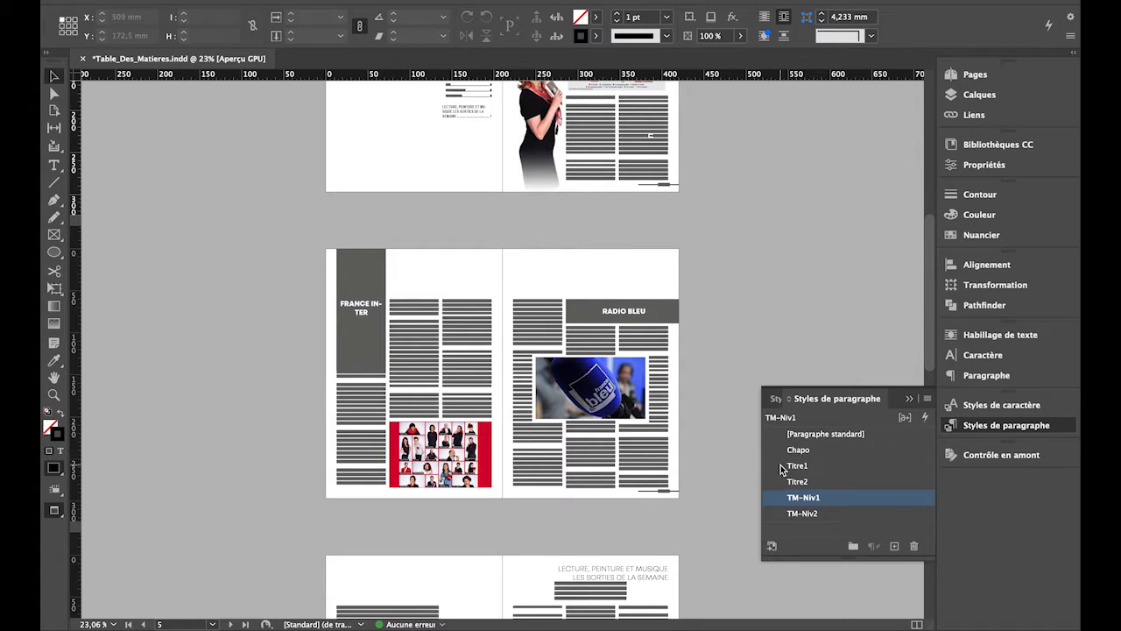
left_click(782, 466)
left_click(782, 481)
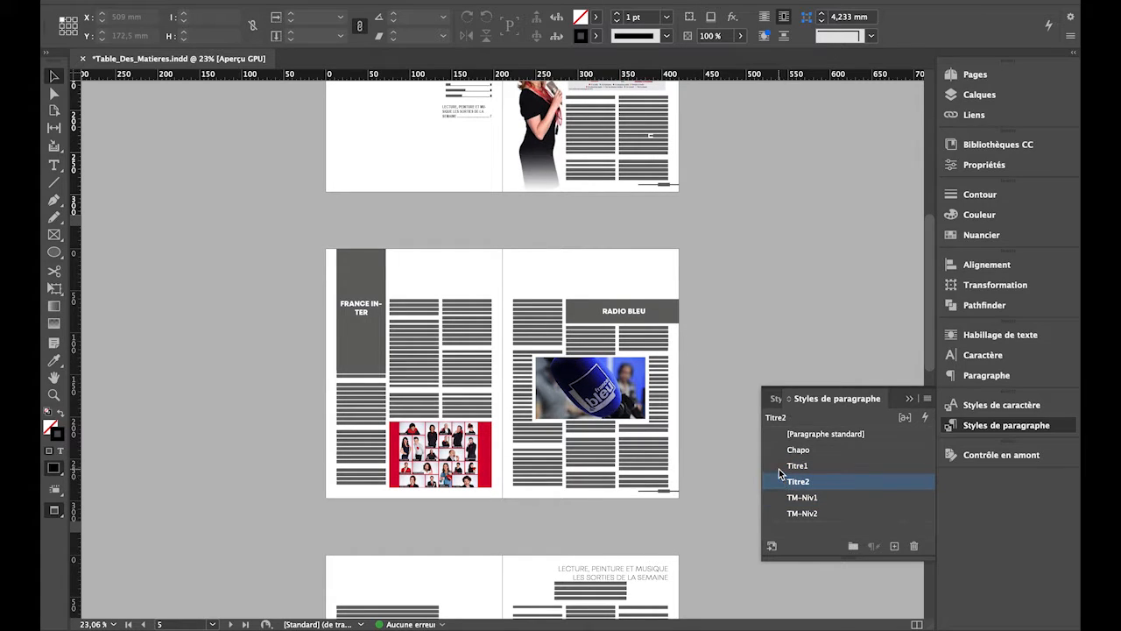
left_click(779, 467)
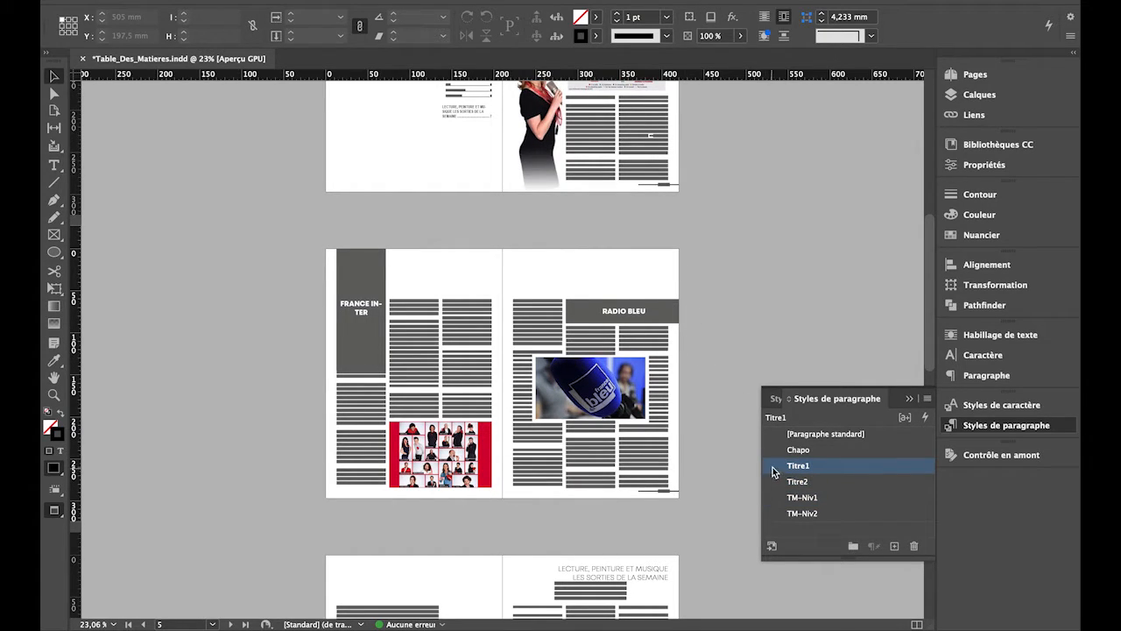
left_click(778, 481)
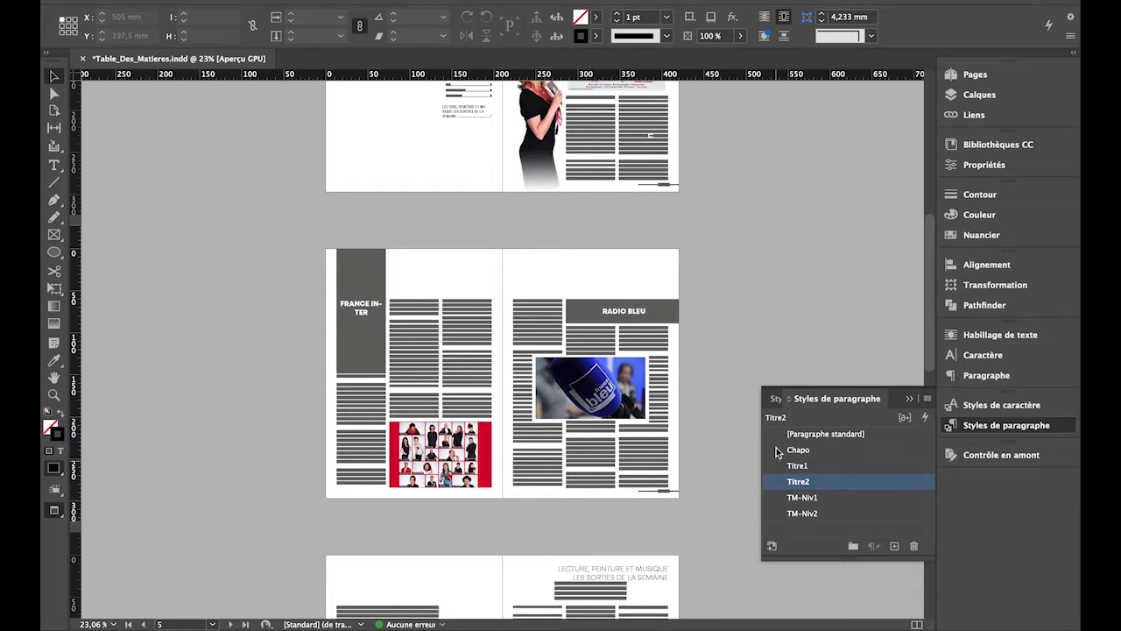
left_click(772, 400)
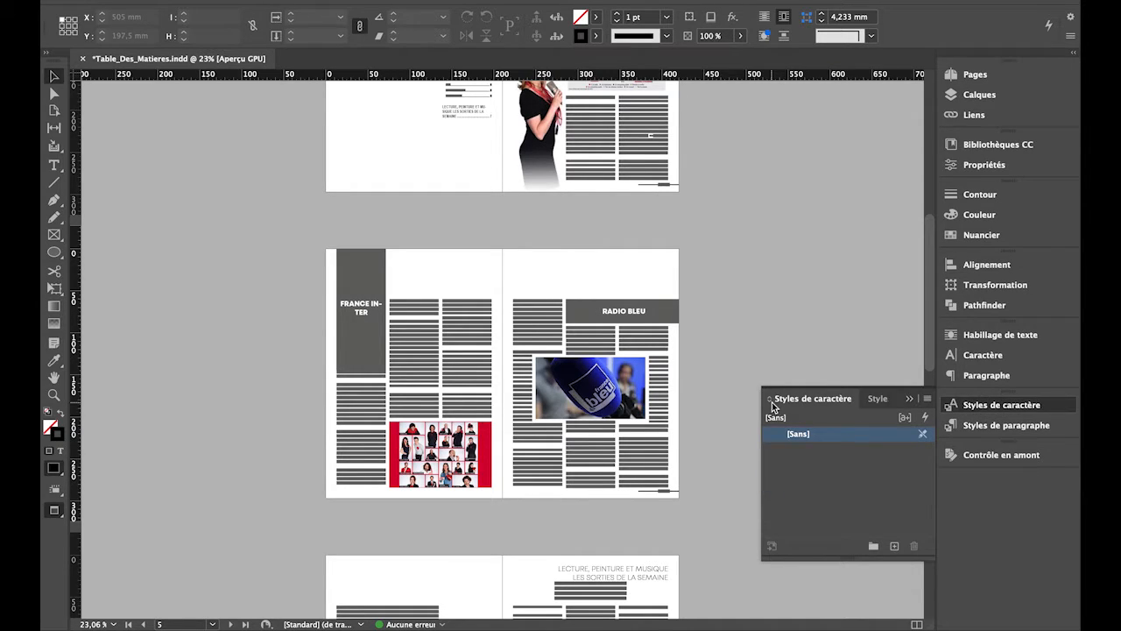
left_click(878, 399)
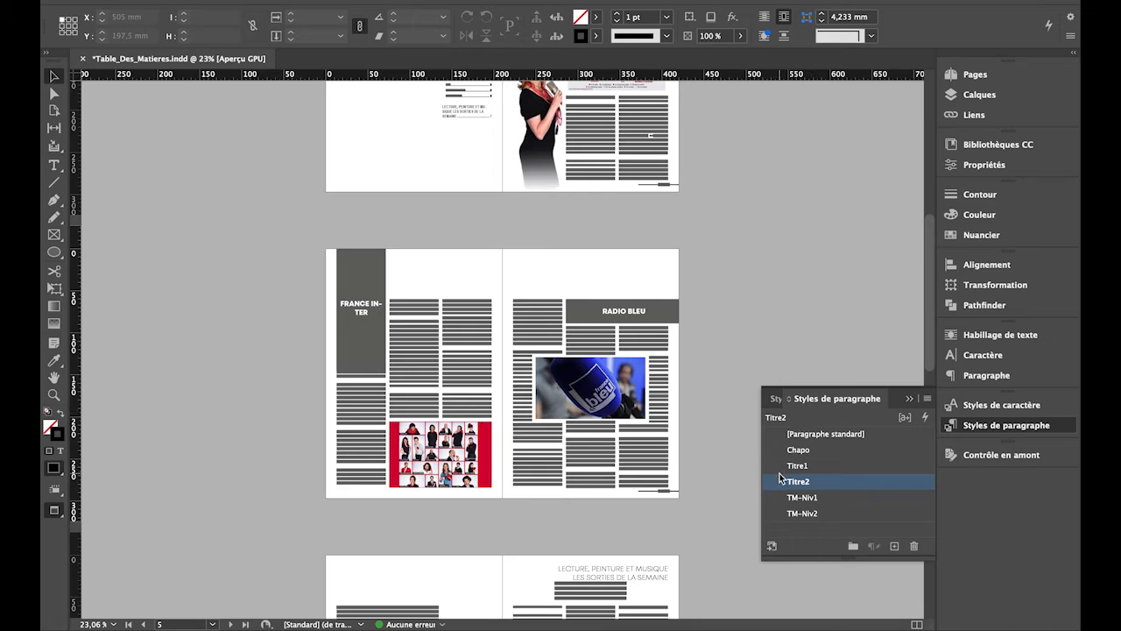
left_click(778, 467)
left_click(774, 481)
left_click(774, 497)
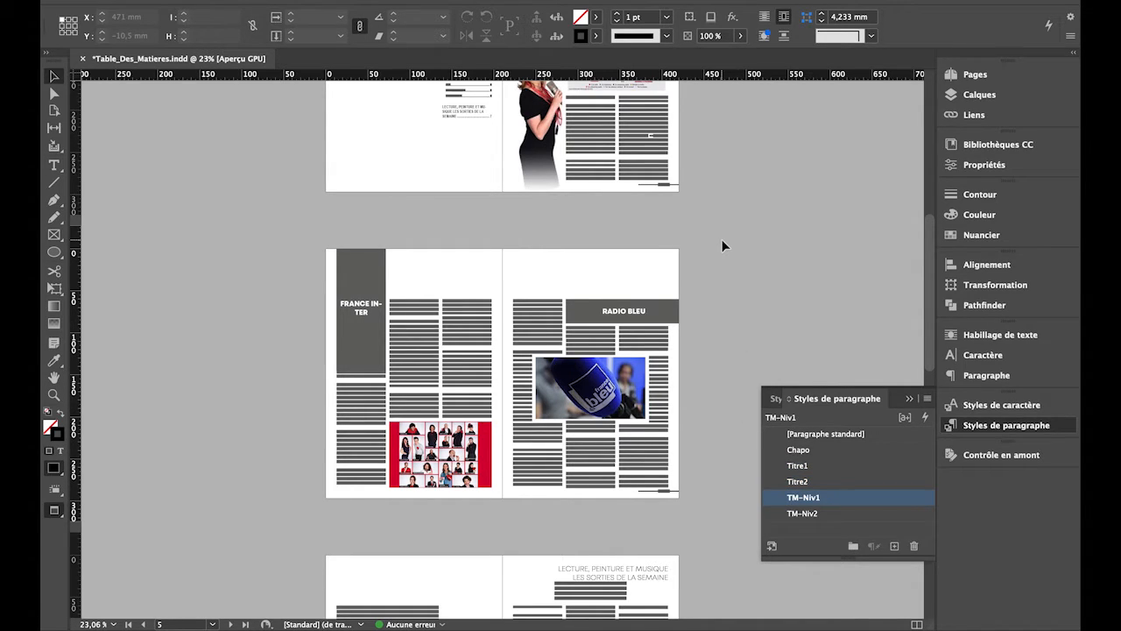
scroll(721, 245, "up", 3)
key("alt+Page_Up")
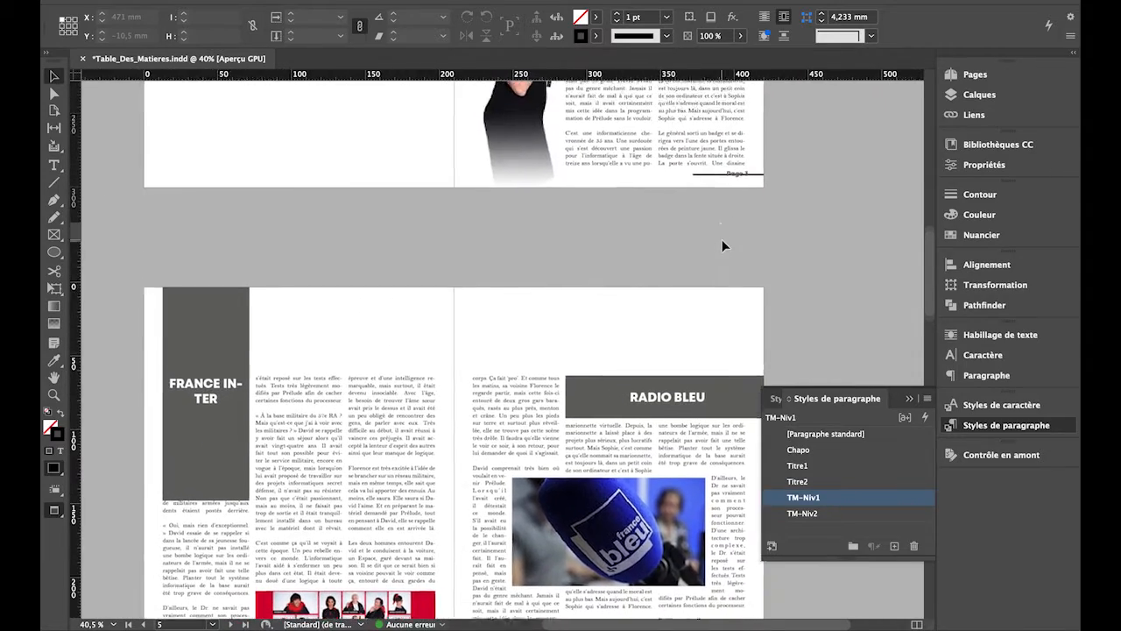